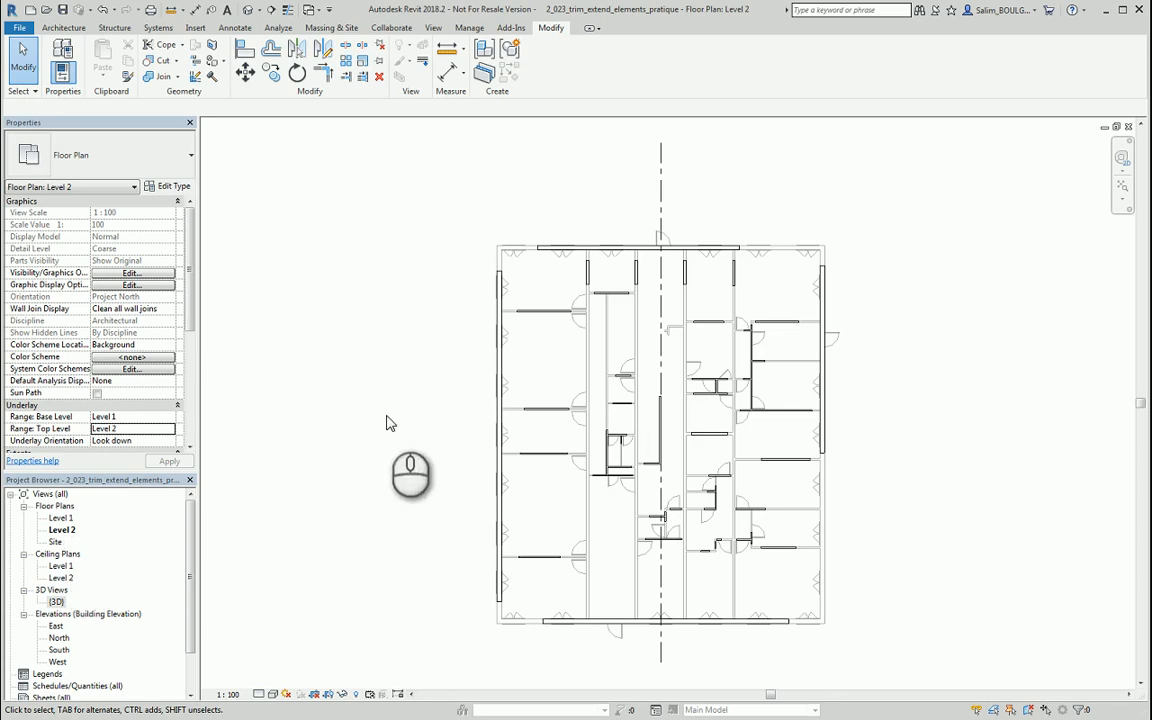
- Set the Level 2 floor plan's underlay base level to Level 2 and apply it
scroll(515, 275, up, 8)
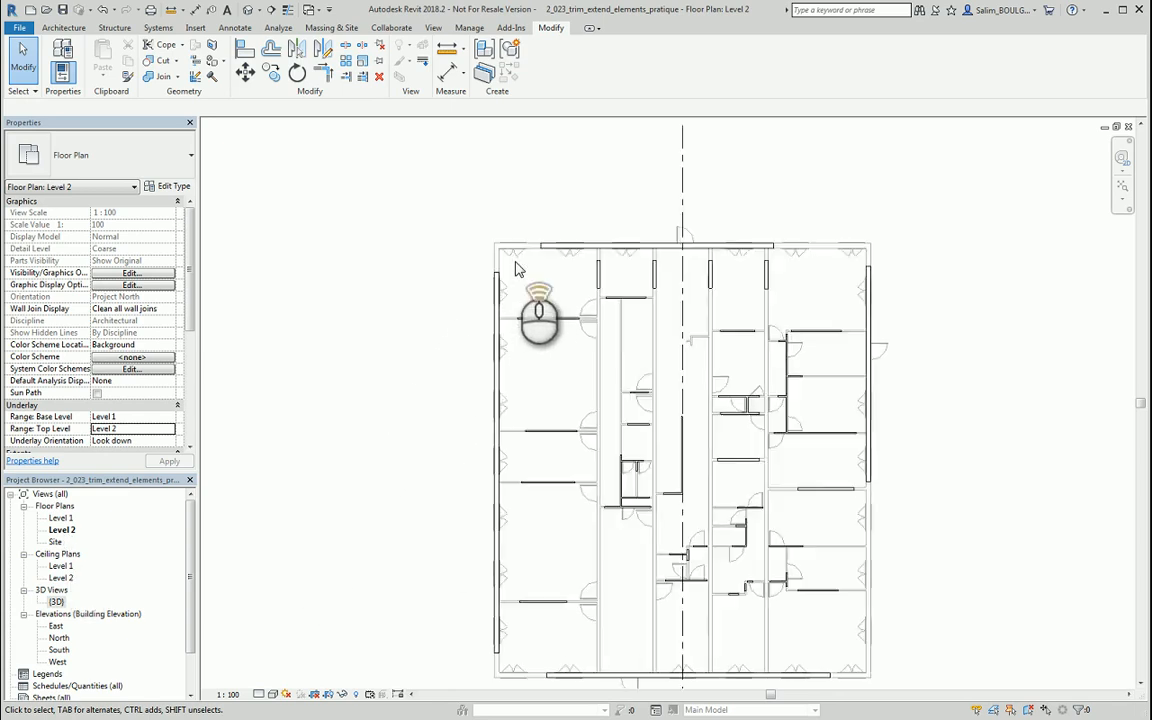
scroll(520, 263, up, 2)
middle_drag(548, 296, 514, 228)
scroll(578, 389, up, 1)
scroll(575, 395, down, 6)
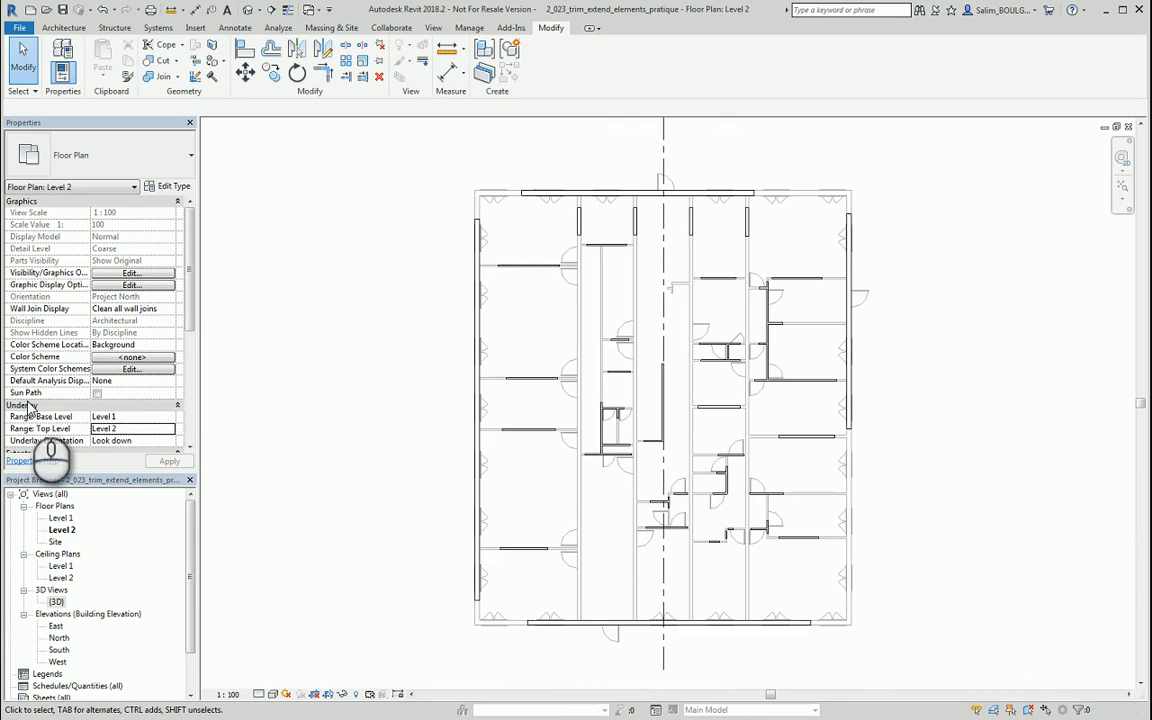
click(62, 530)
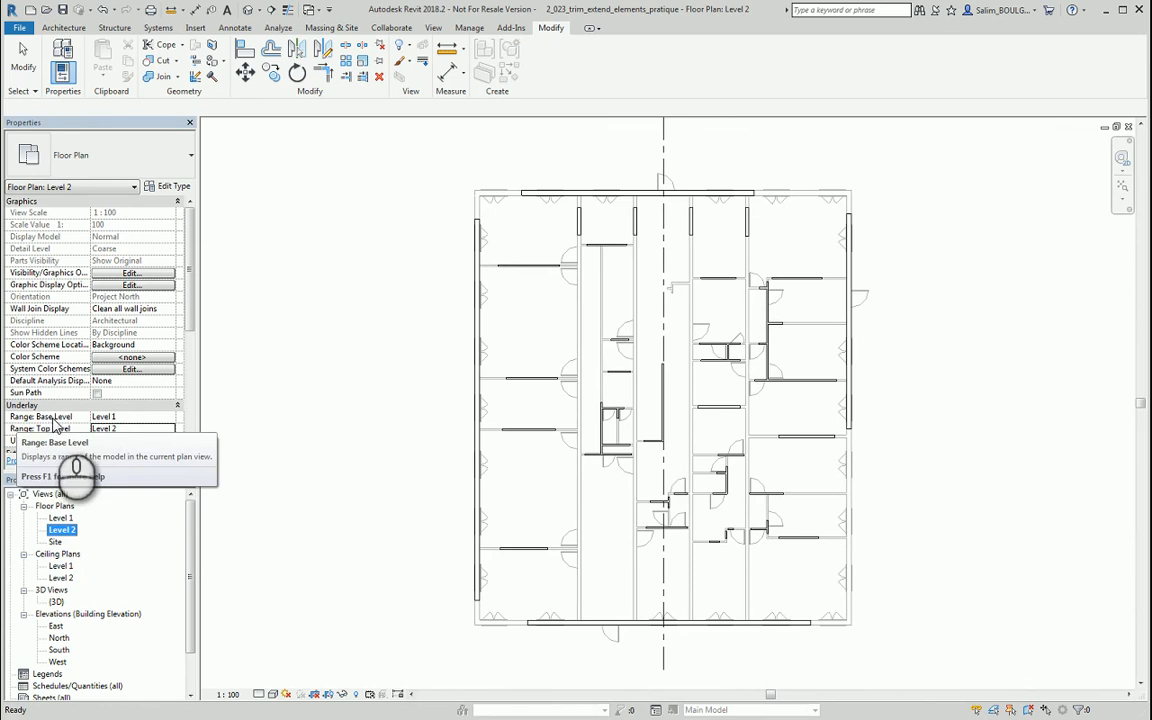
click(168, 417)
click(108, 450)
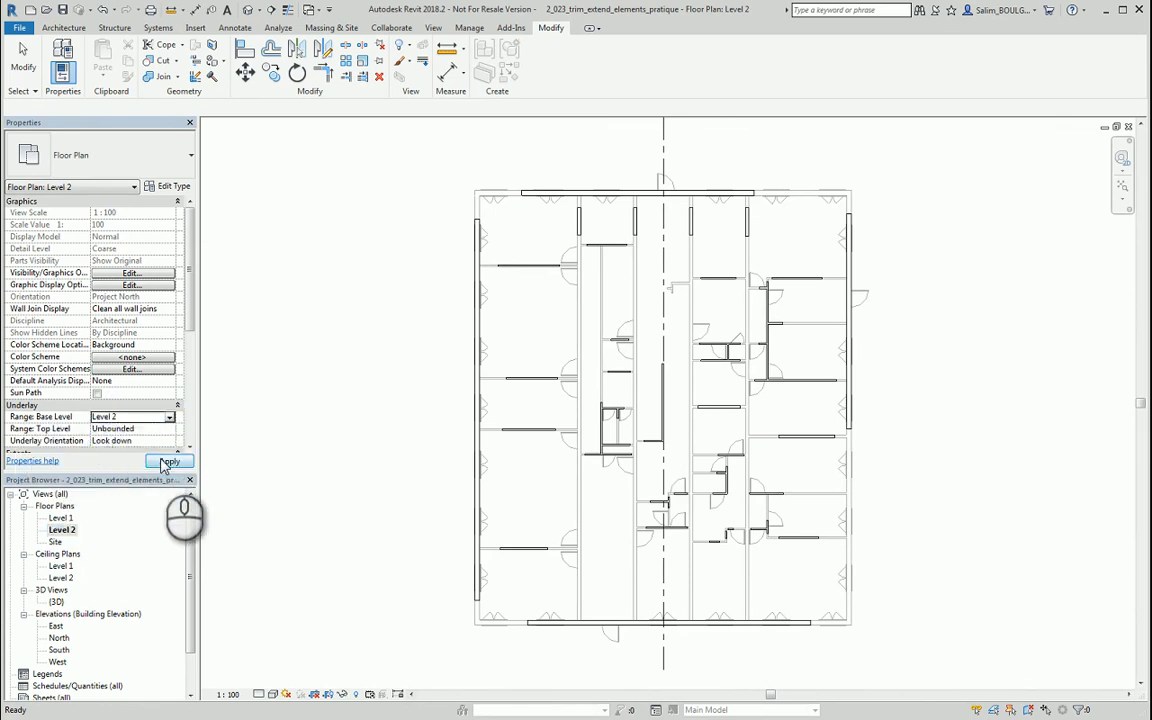
click(165, 462)
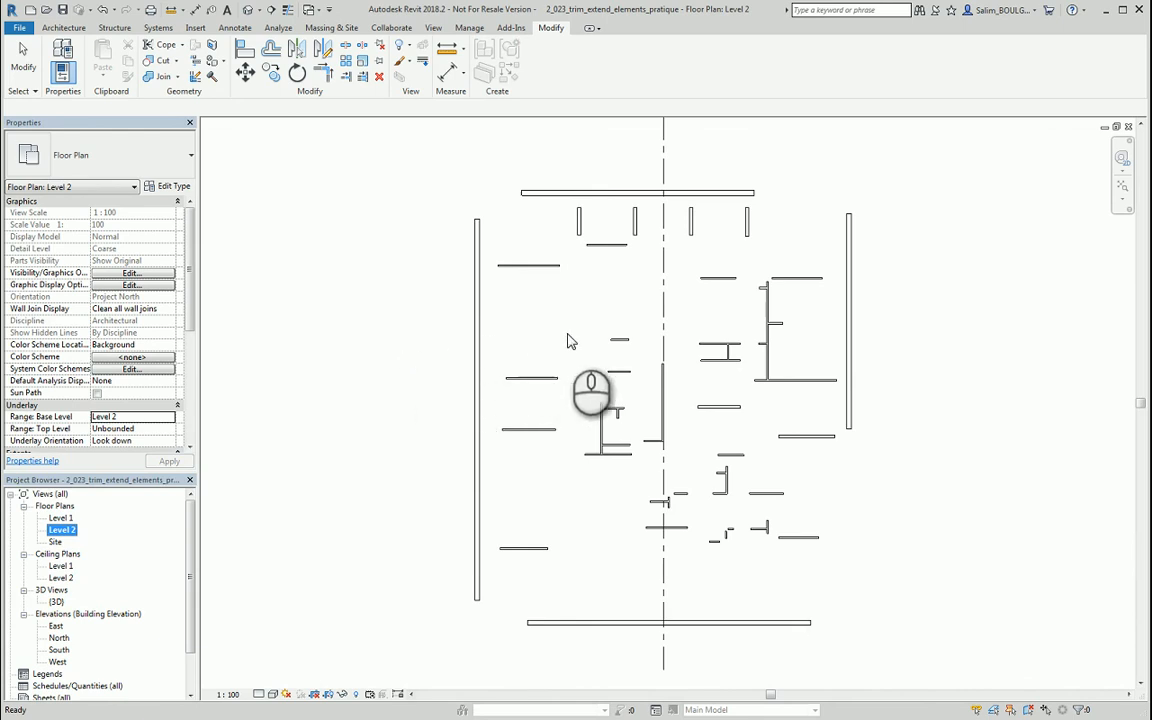
click(423, 240)
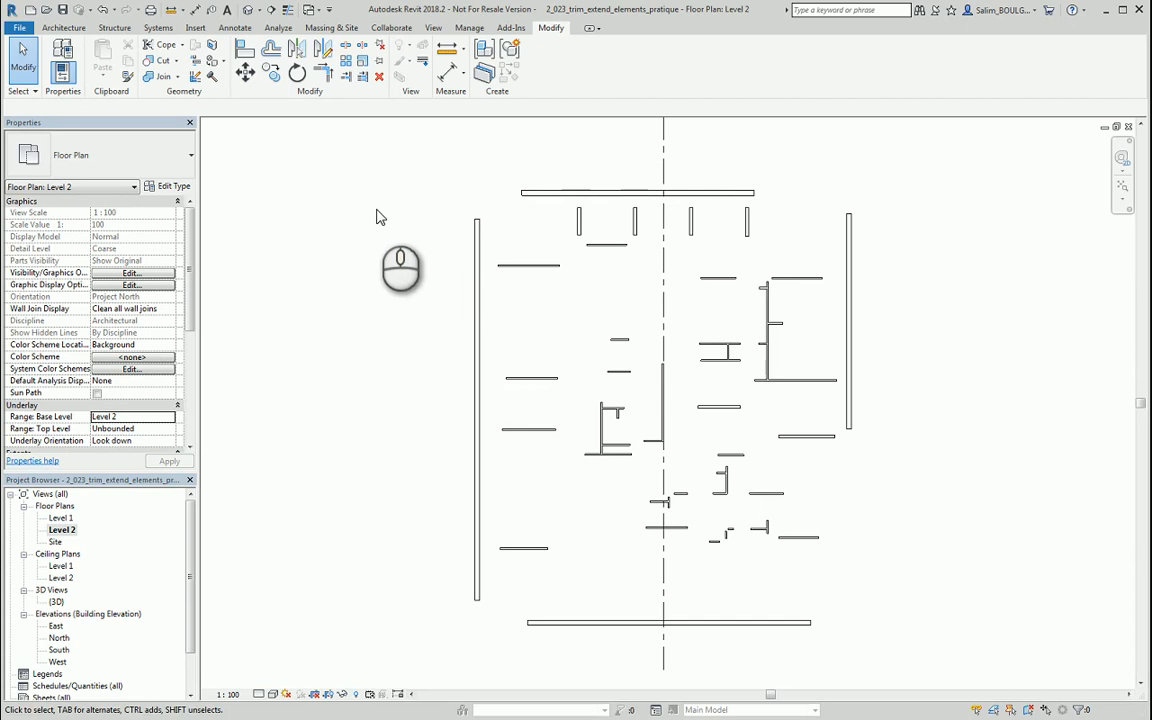
- Join the four 250 mm exterior walls at all four corners with Trim/Extend to Corner to close the building outline
middle_drag(380, 215, 332, 219)
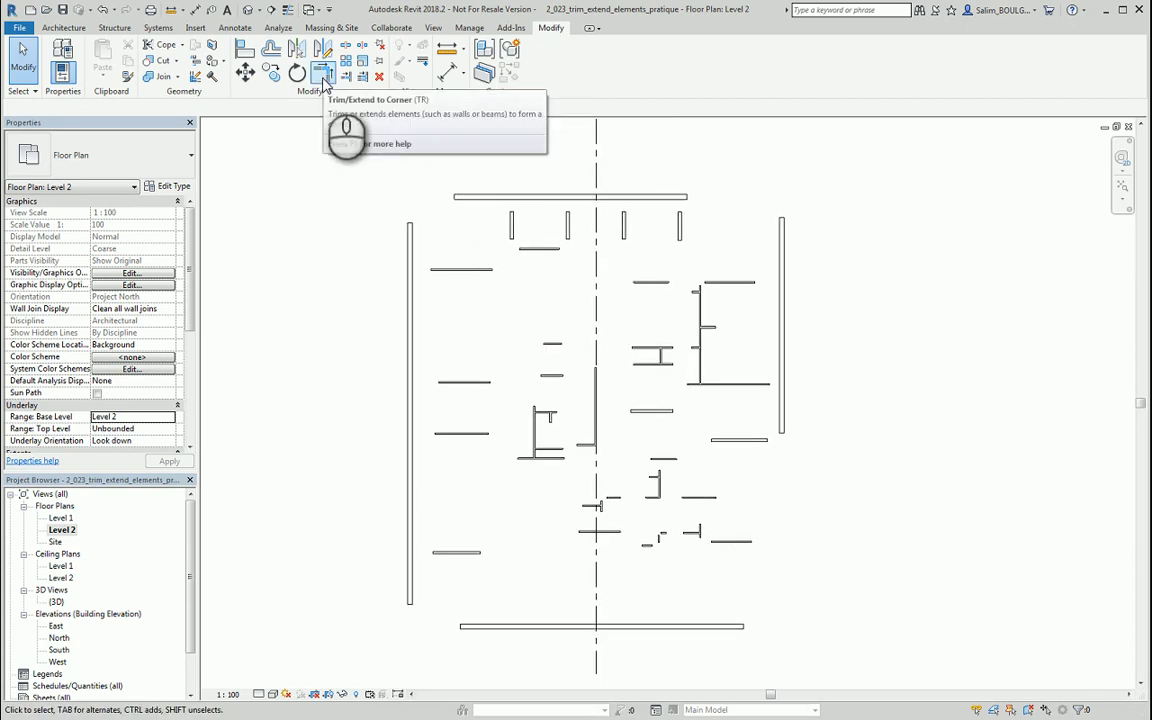
click(322, 80)
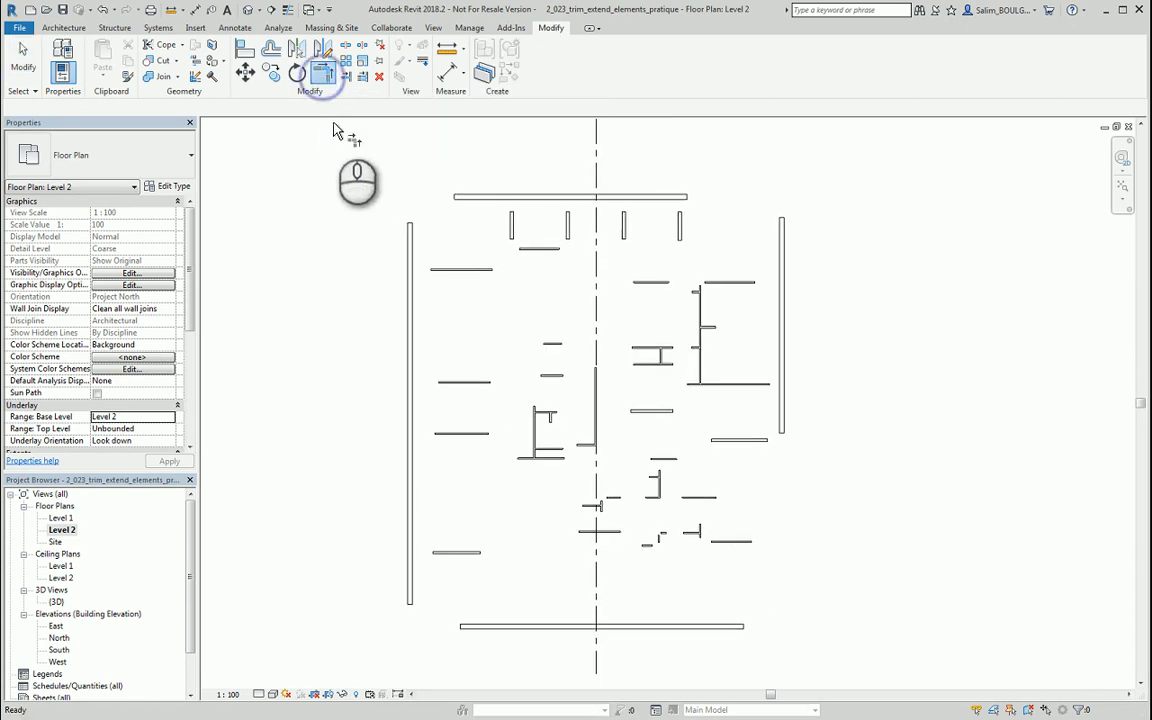
click(415, 250)
click(462, 198)
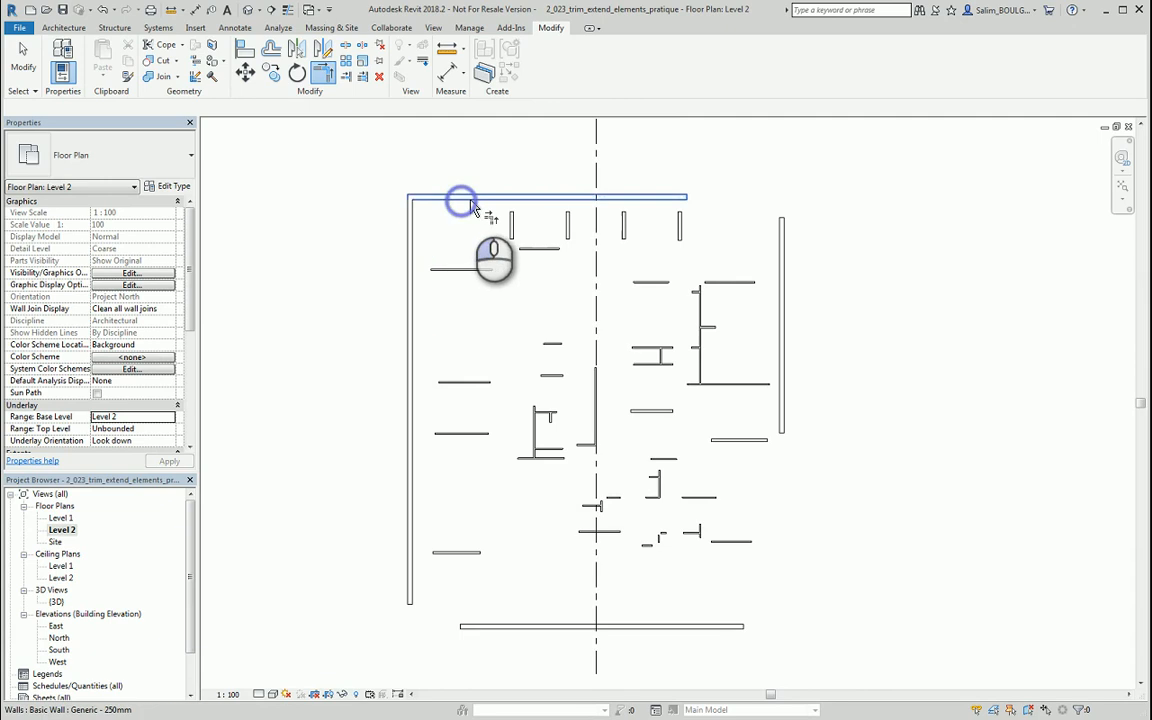
click(778, 252)
click(699, 197)
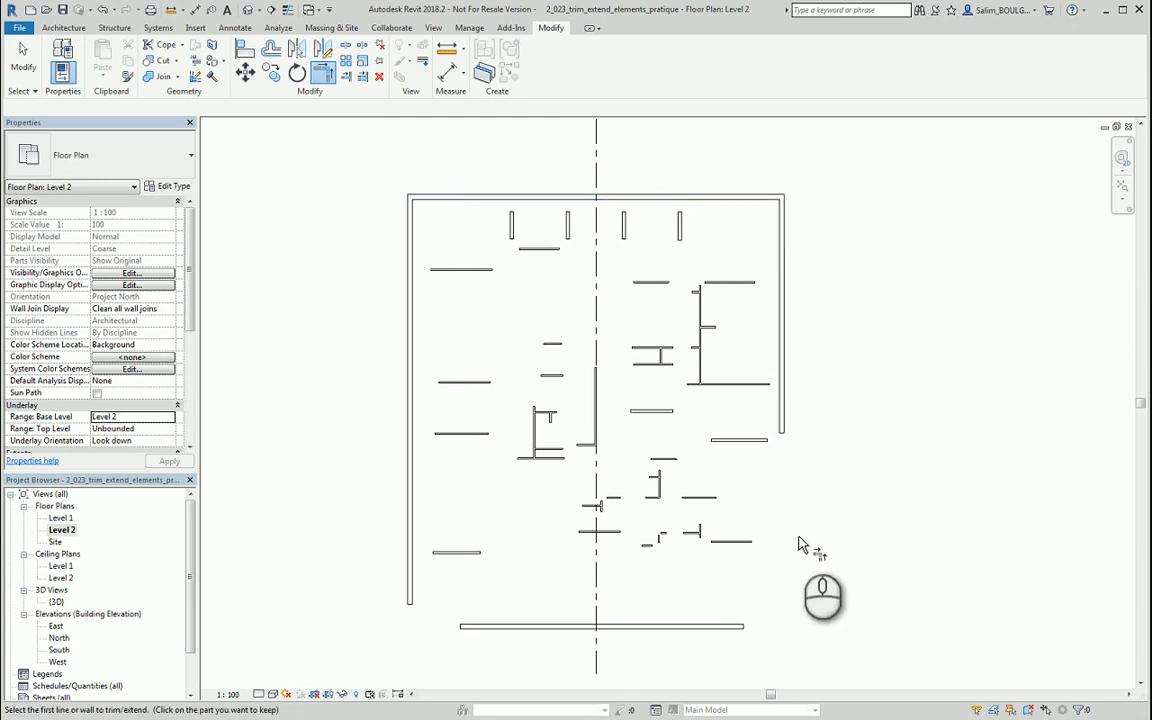
click(778, 420)
click(728, 625)
click(462, 626)
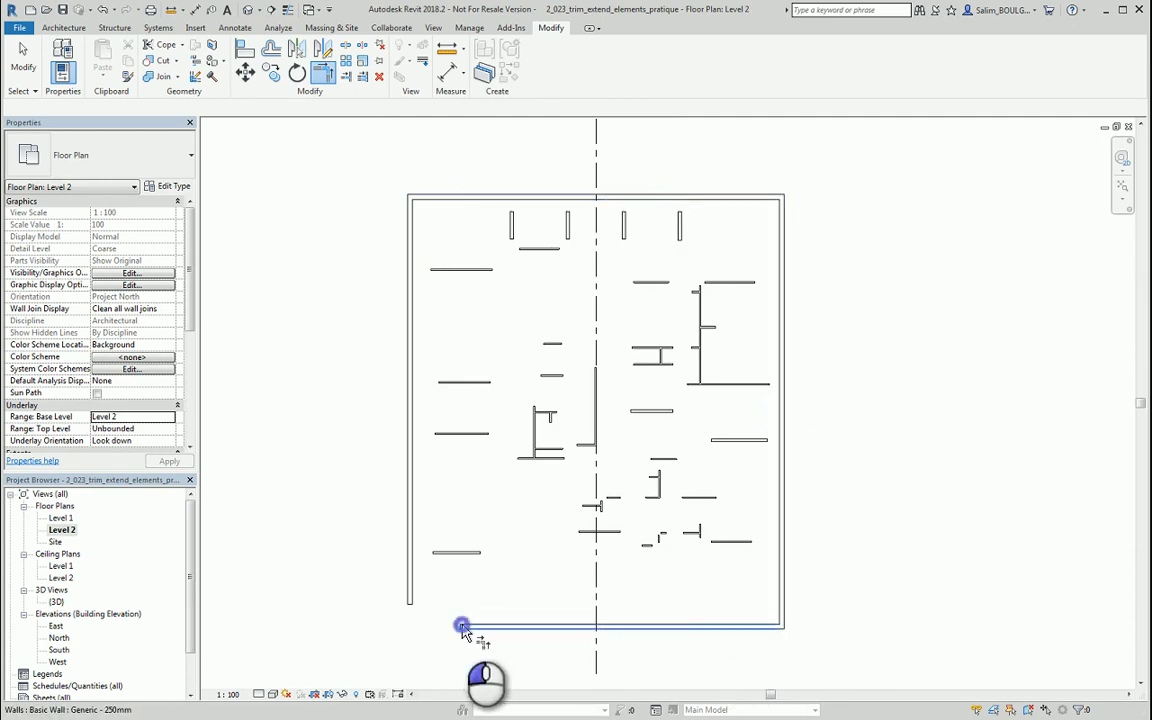
click(410, 595)
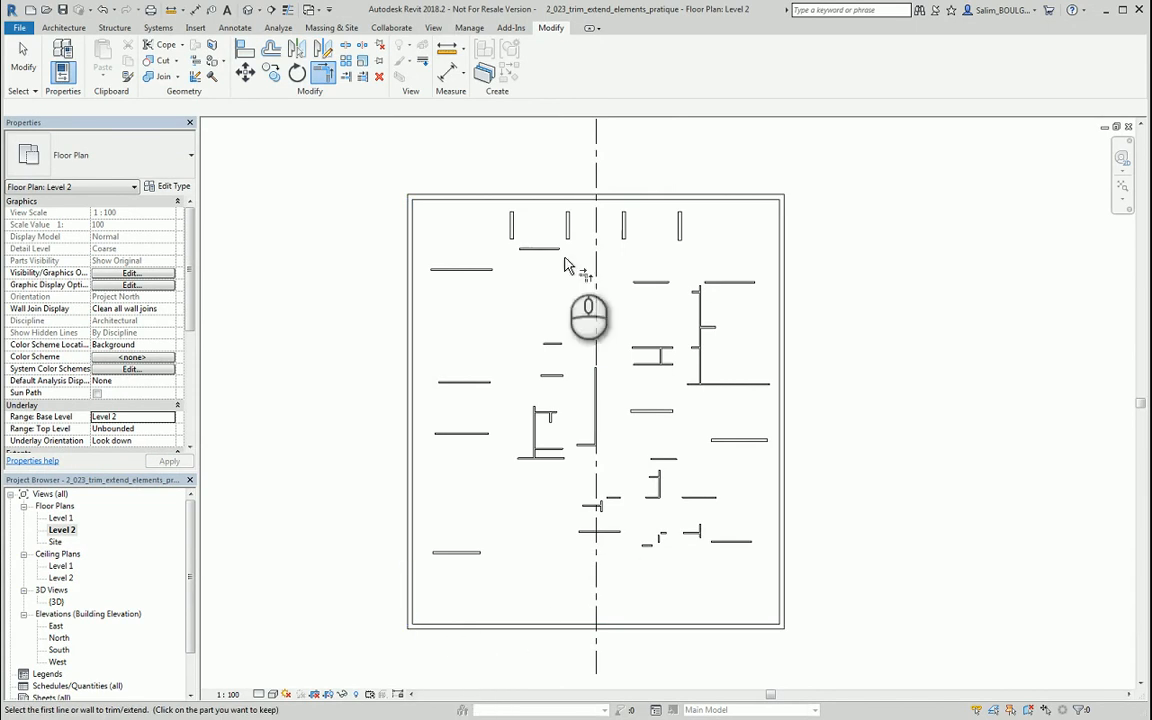
- Extend the four short vertical interior walls up to the top exterior wall with Trim/Extend Multiple Elements
click(362, 78)
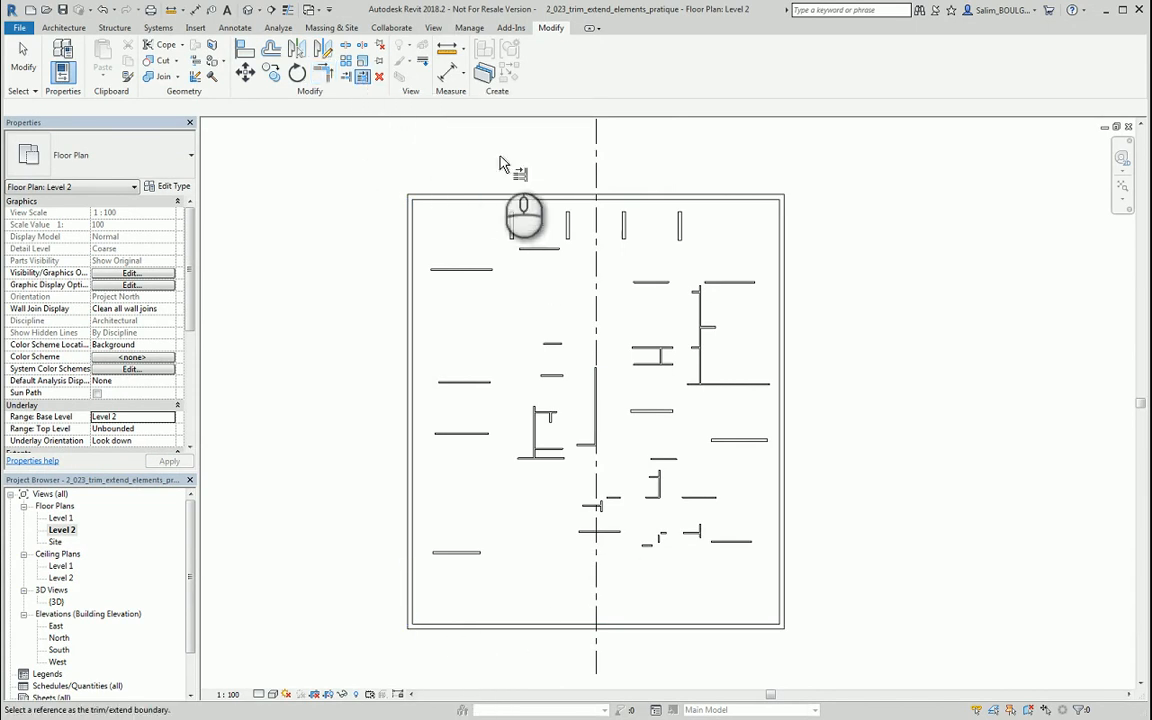
click(579, 203)
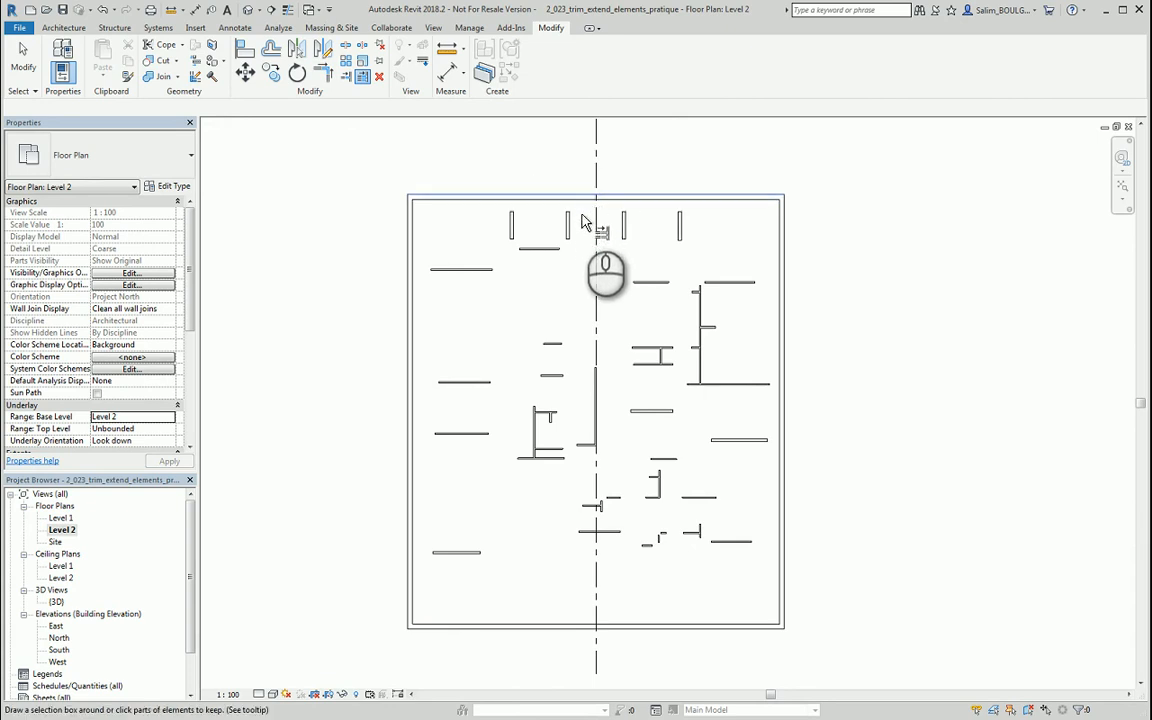
drag(582, 214, 488, 234)
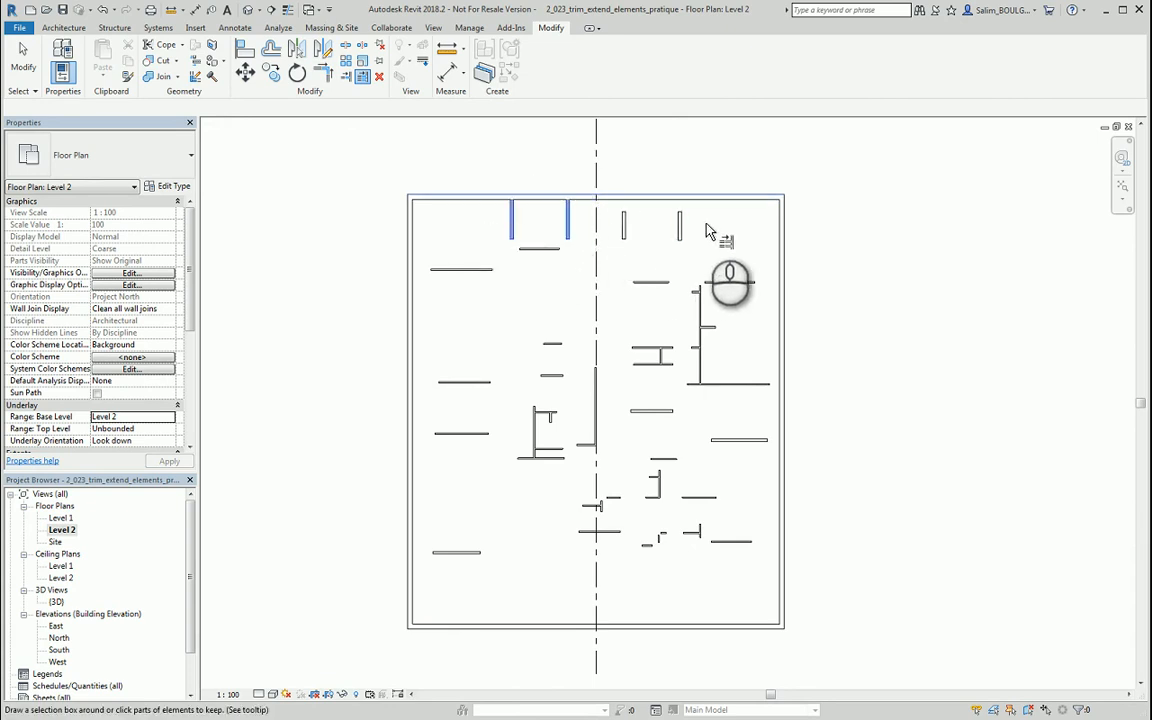
drag(705, 221, 620, 232)
right_click(823, 255)
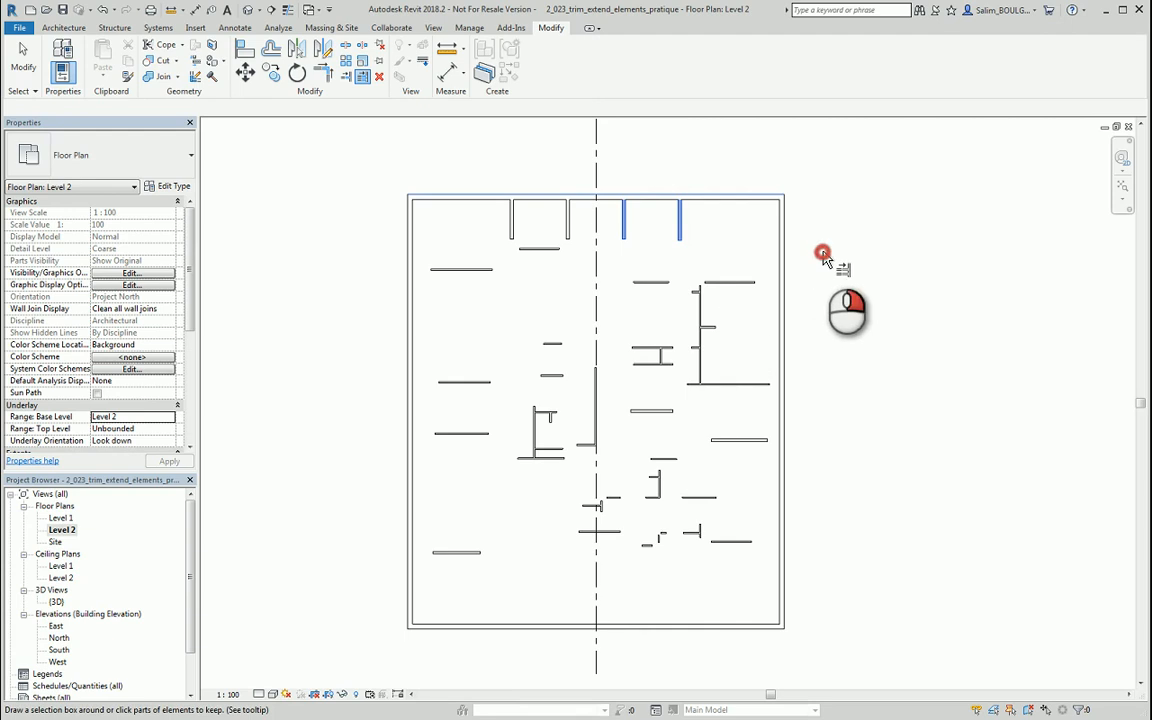
click(854, 263)
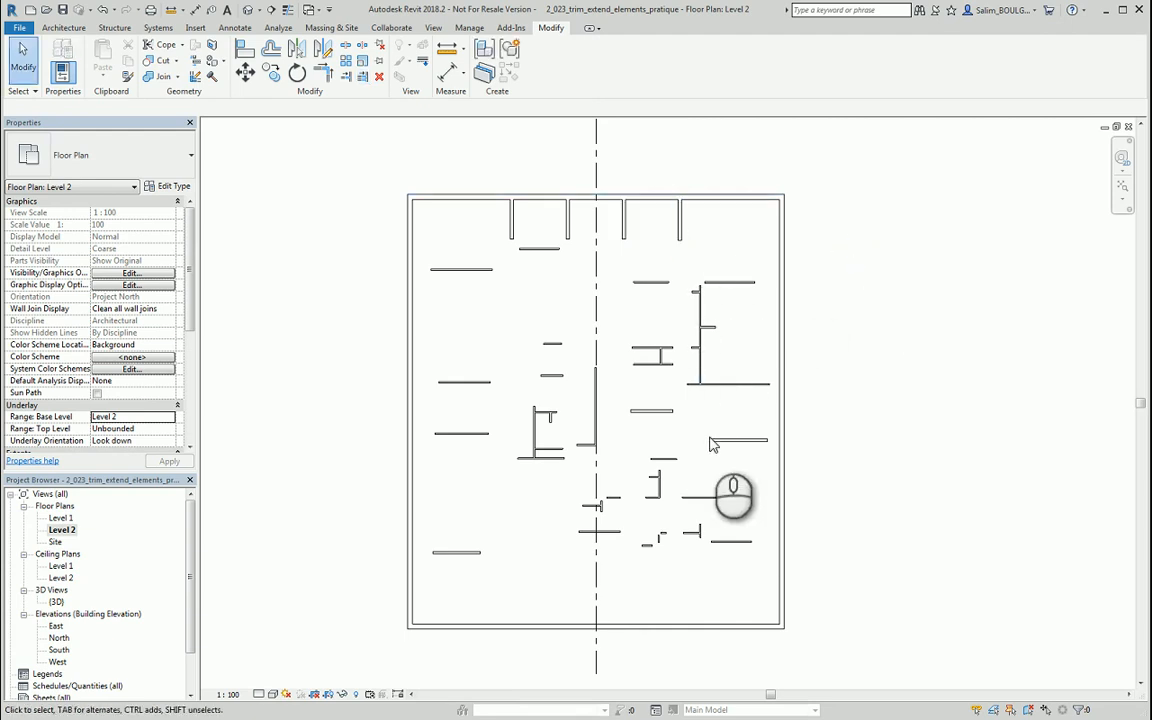
- Extend the four vertical interior walls down to the bottom exterior wall with Trim/Extend Multiple Elements
middle_drag(712, 470, 722, 427)
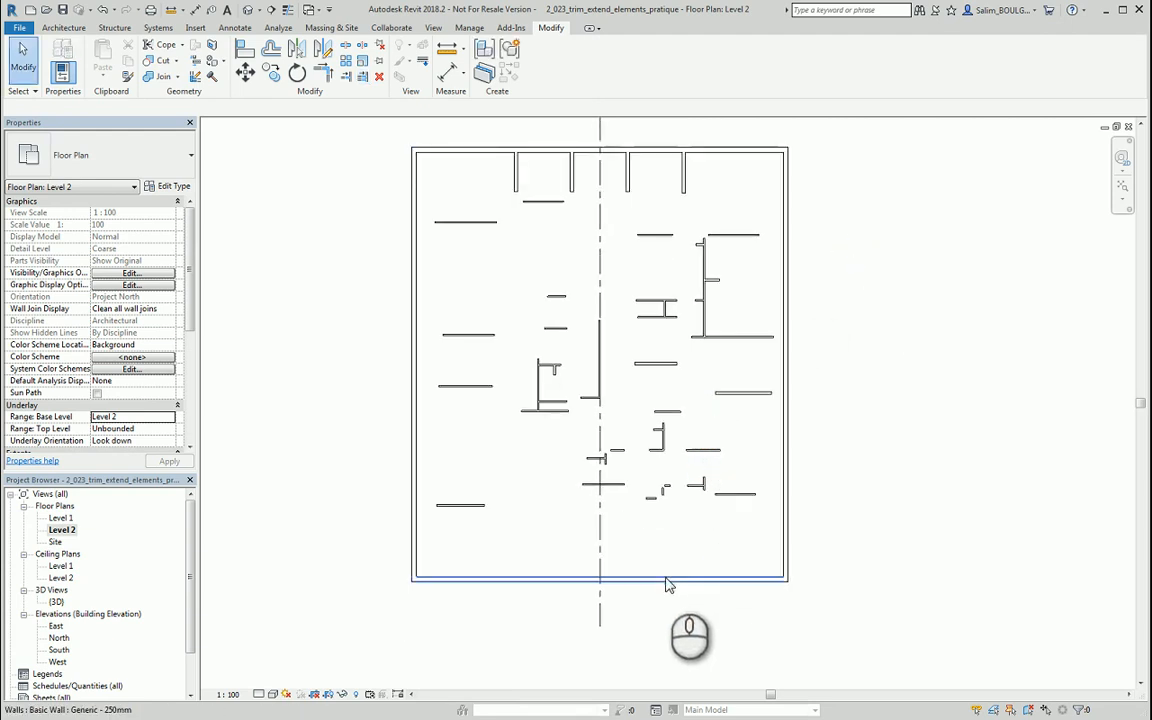
click(364, 77)
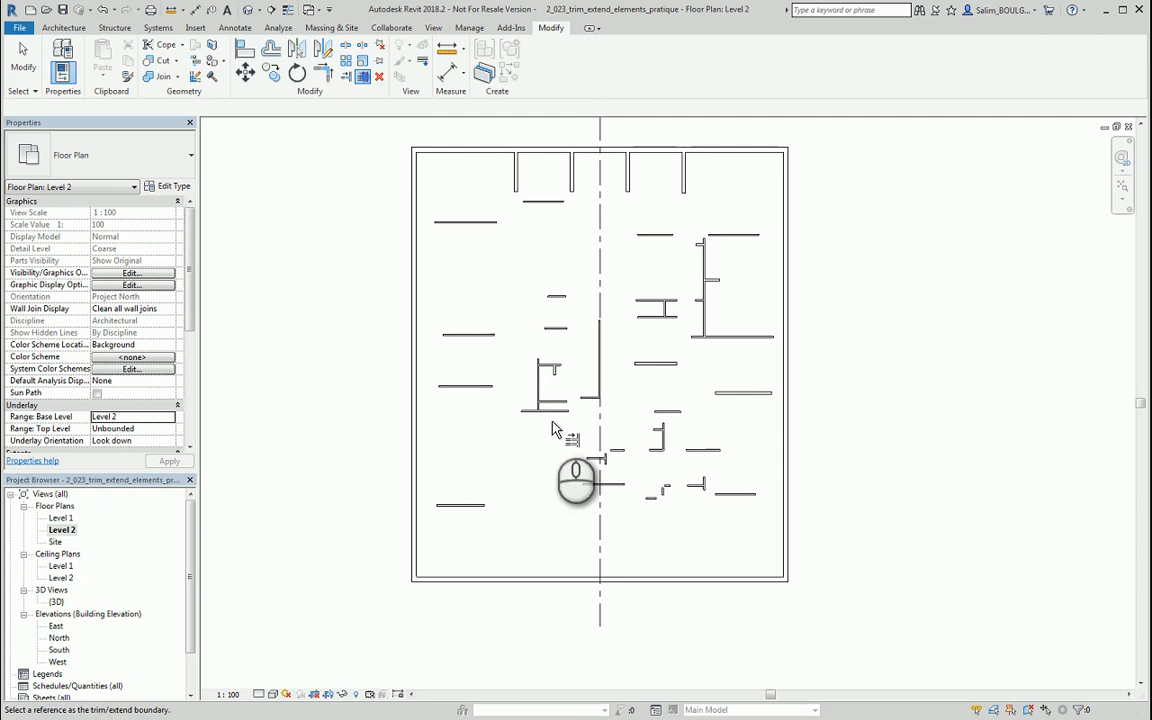
click(660, 590)
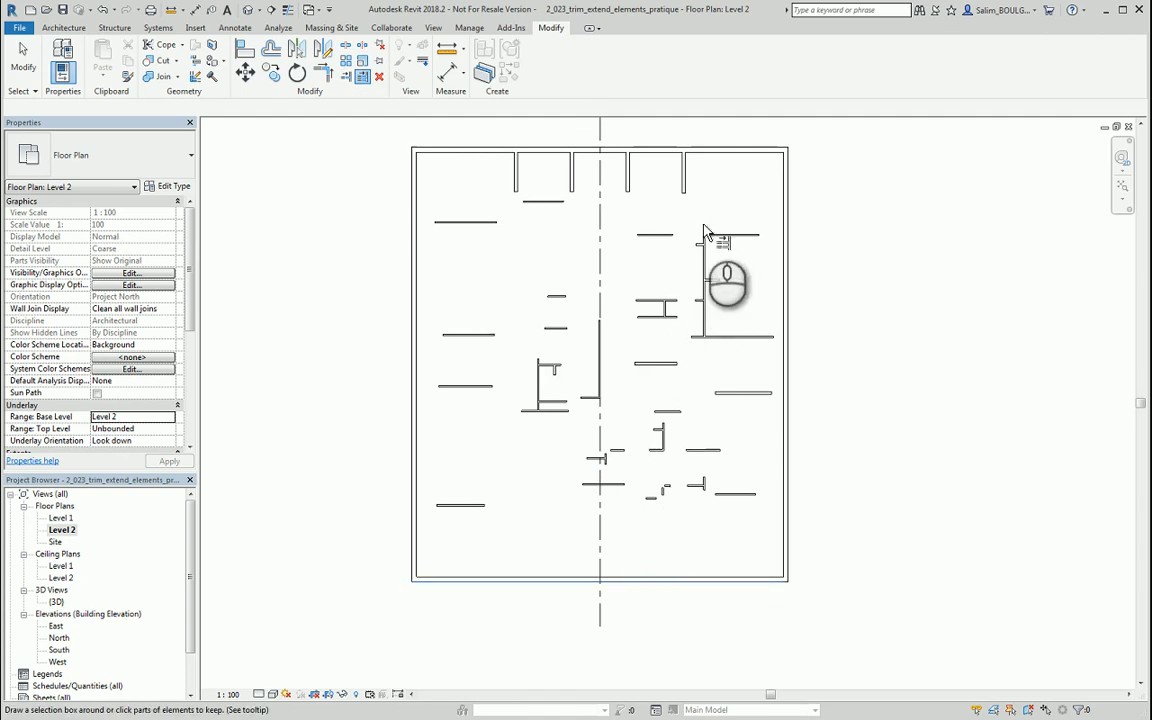
drag(704, 171, 618, 207)
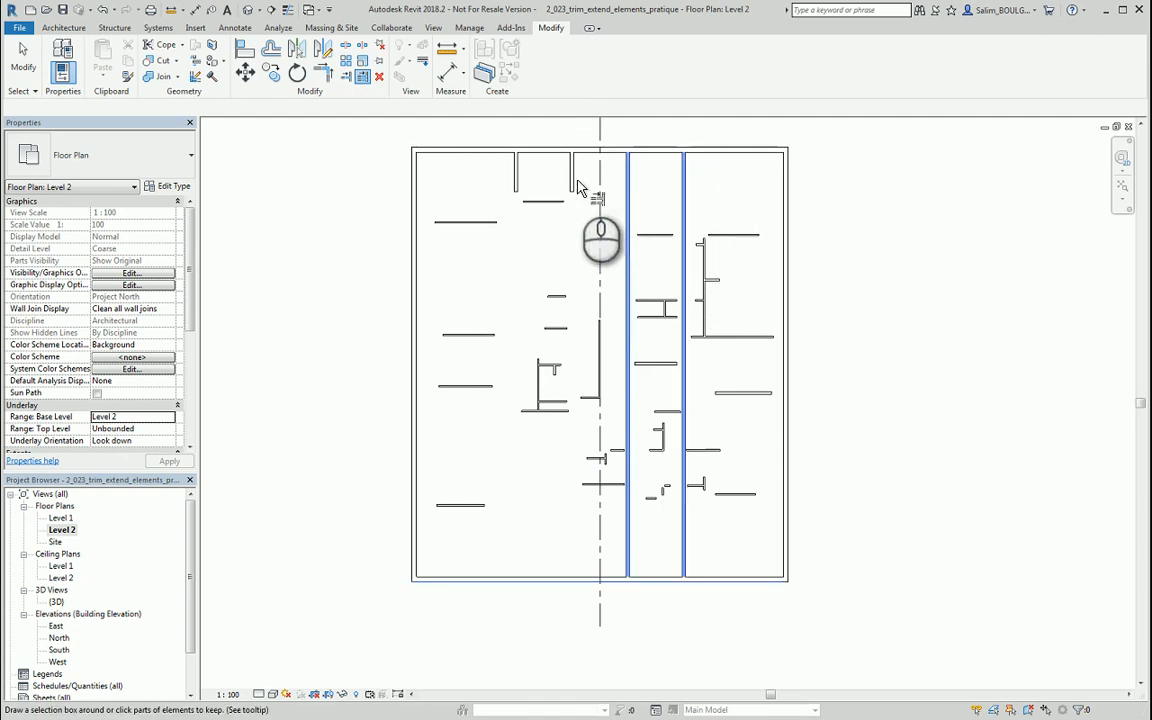
drag(578, 163, 503, 205)
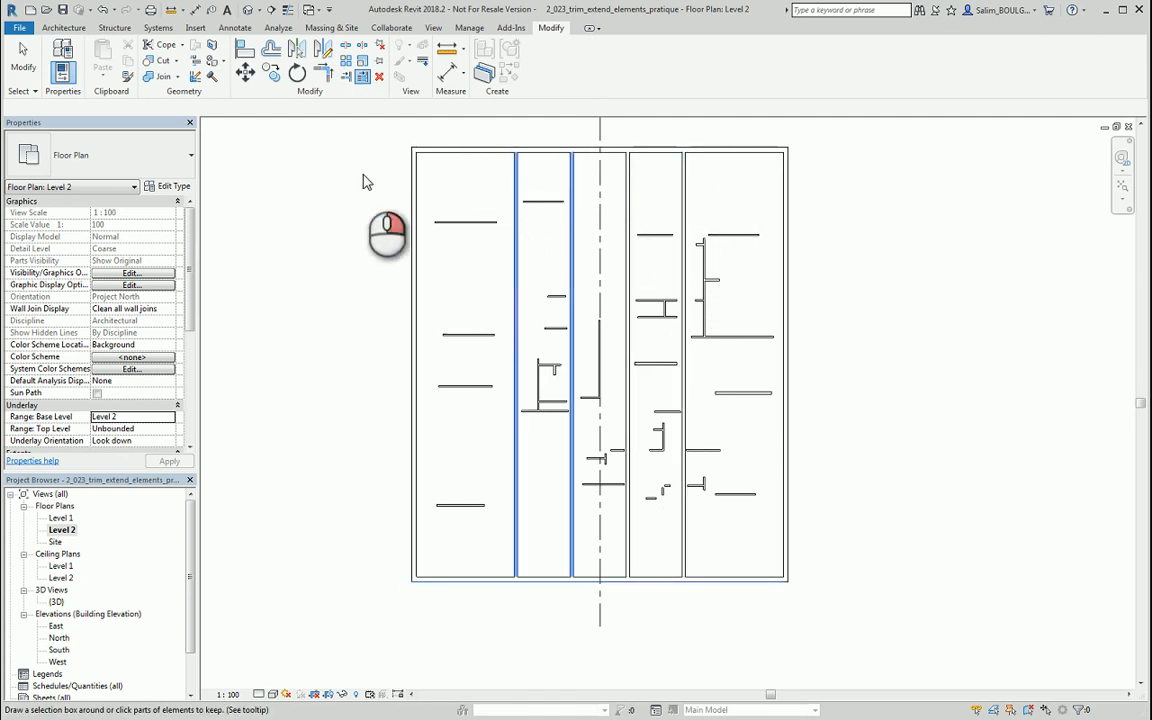
right_click(365, 180)
click(391, 185)
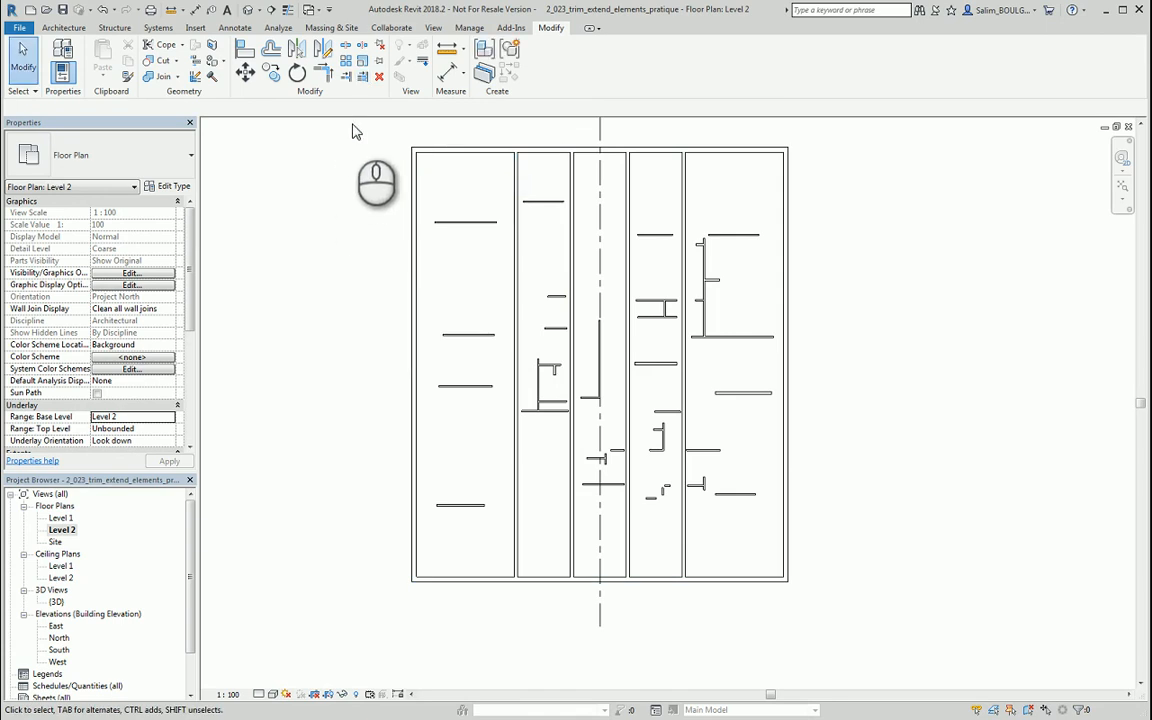
- Extend the four horizontal partitions in the leftmost bay to the left exterior wall with Trim/Extend Multiple Elements
click(362, 76)
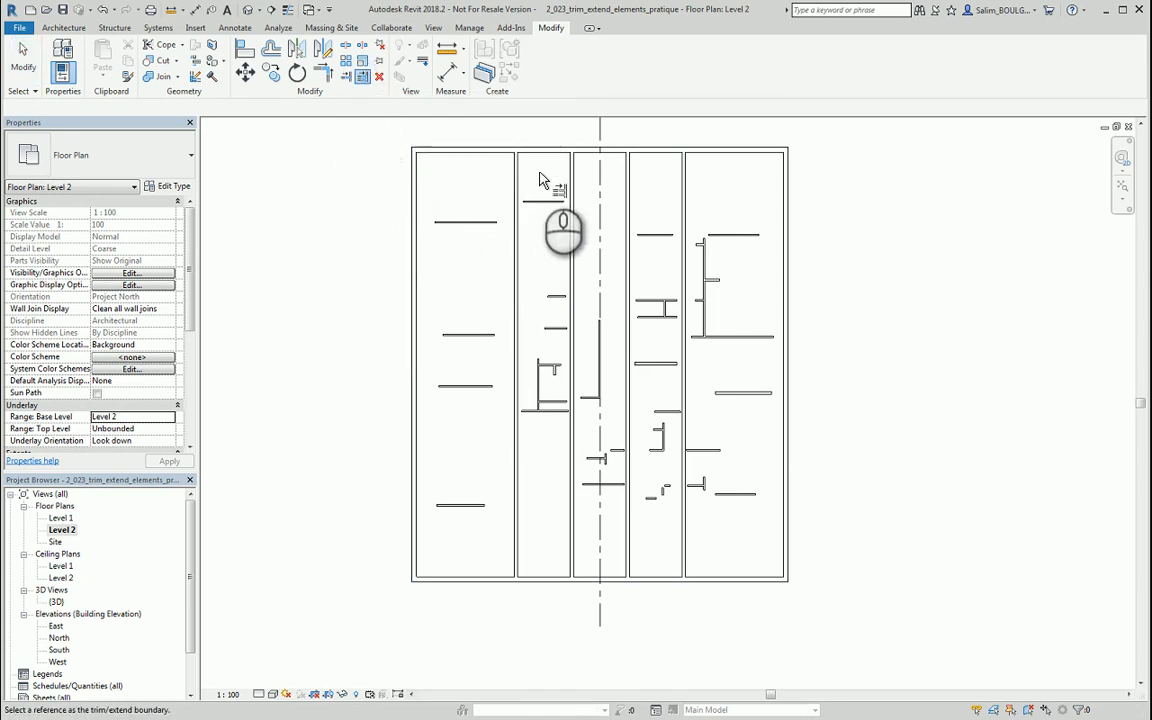
click(414, 200)
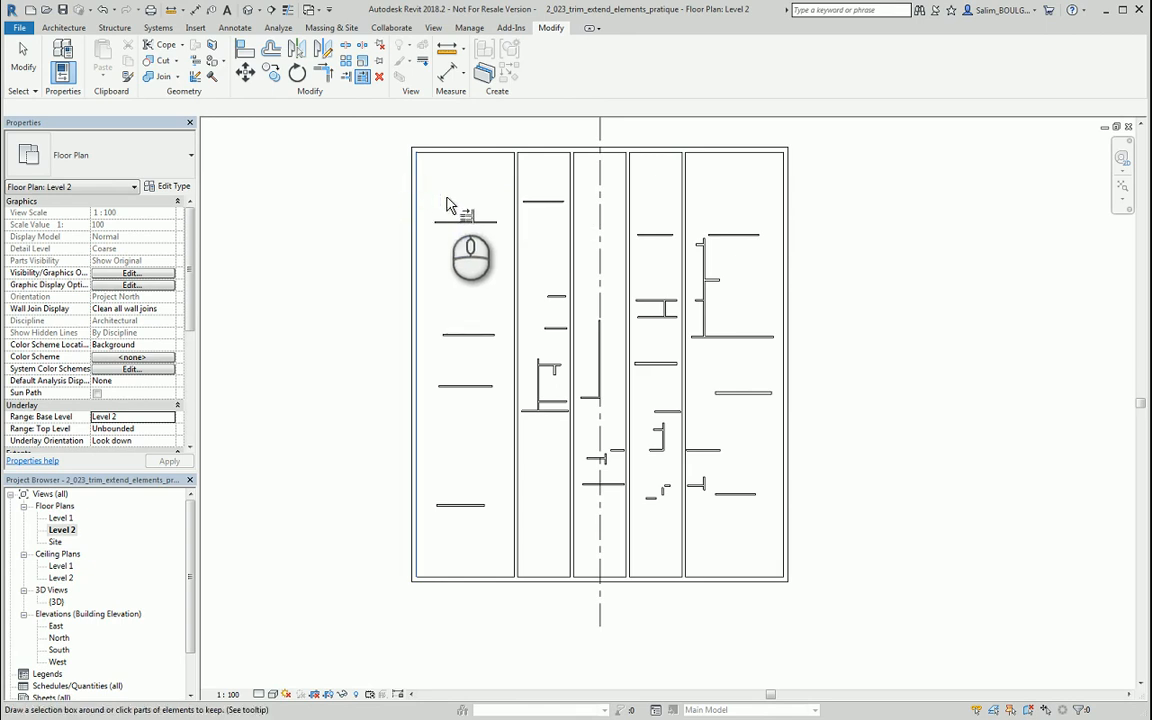
drag(445, 198, 434, 540)
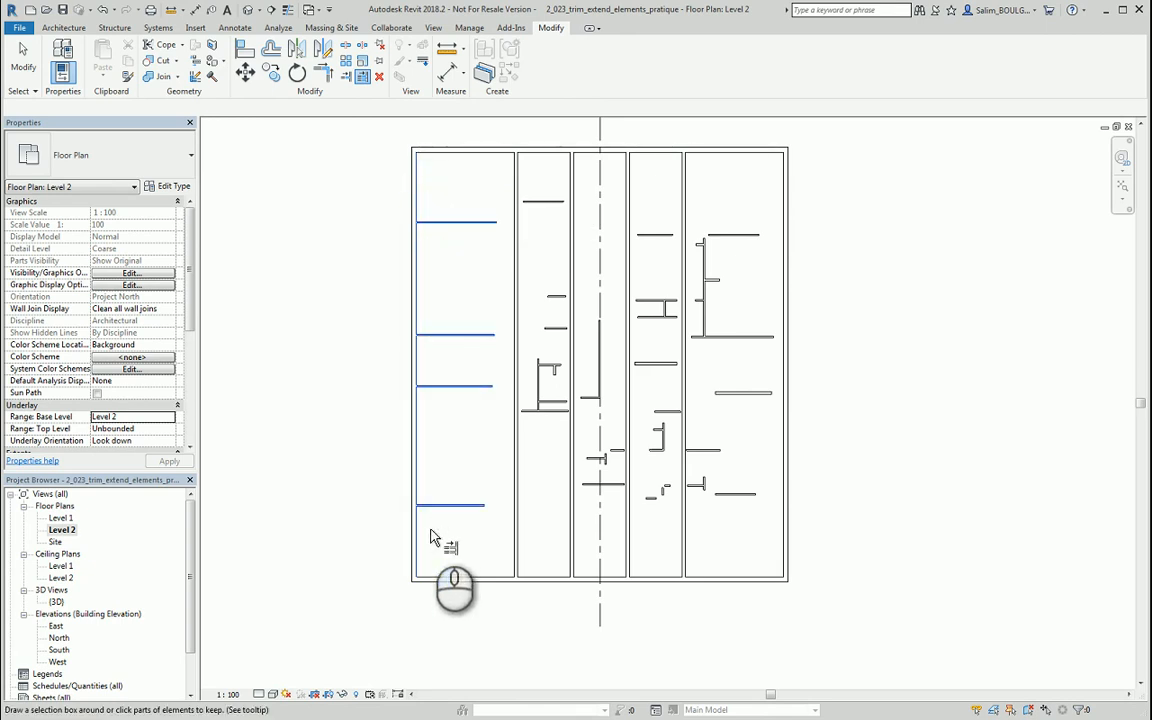
right_click(495, 187)
click(510, 192)
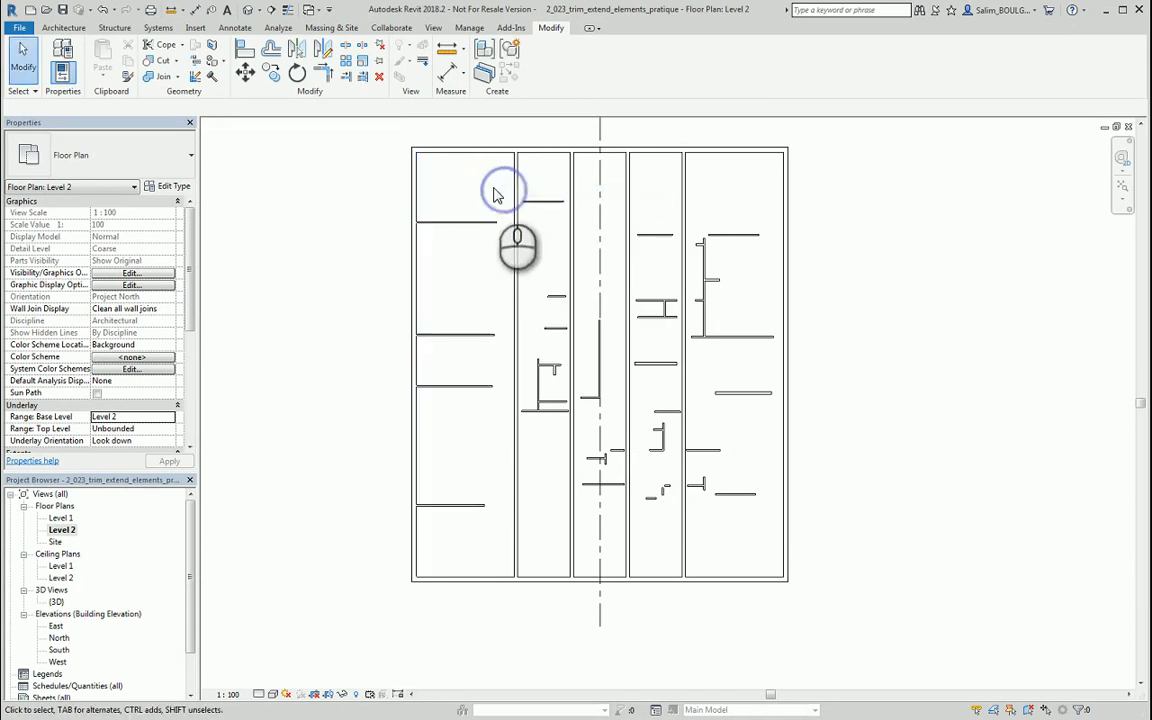
- Extend the right ends of the leftmost bay's four partitions to the first vertical interior wall
click(363, 78)
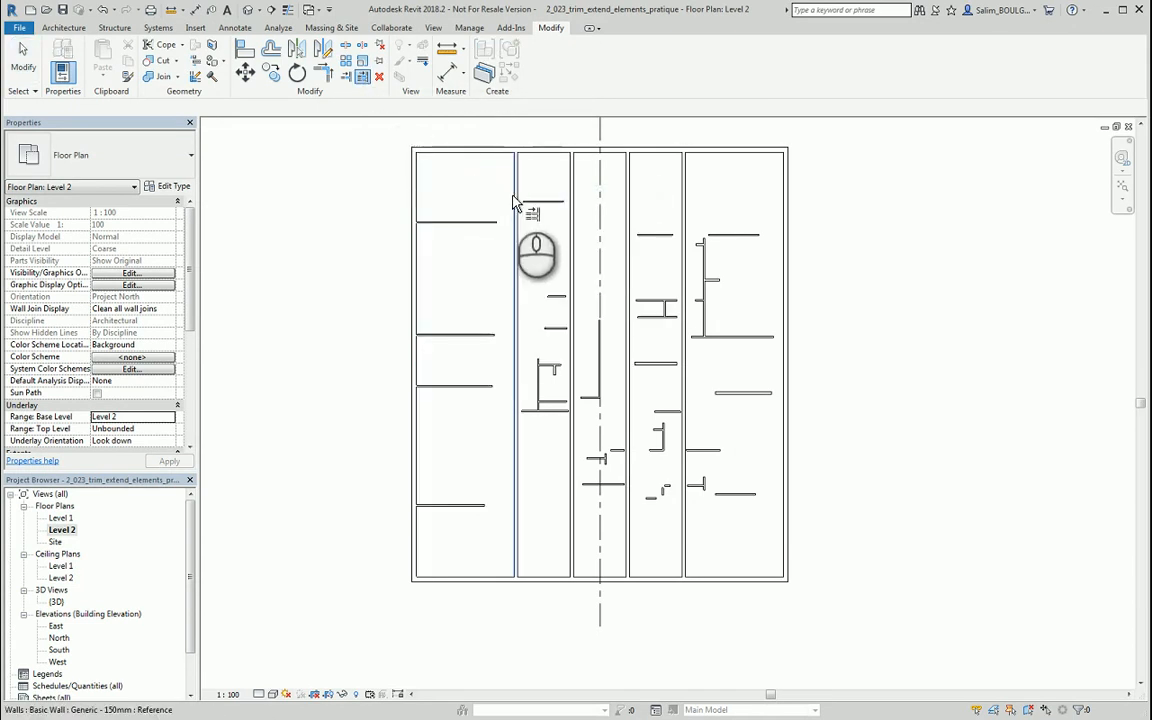
click(512, 203)
drag(497, 203, 472, 533)
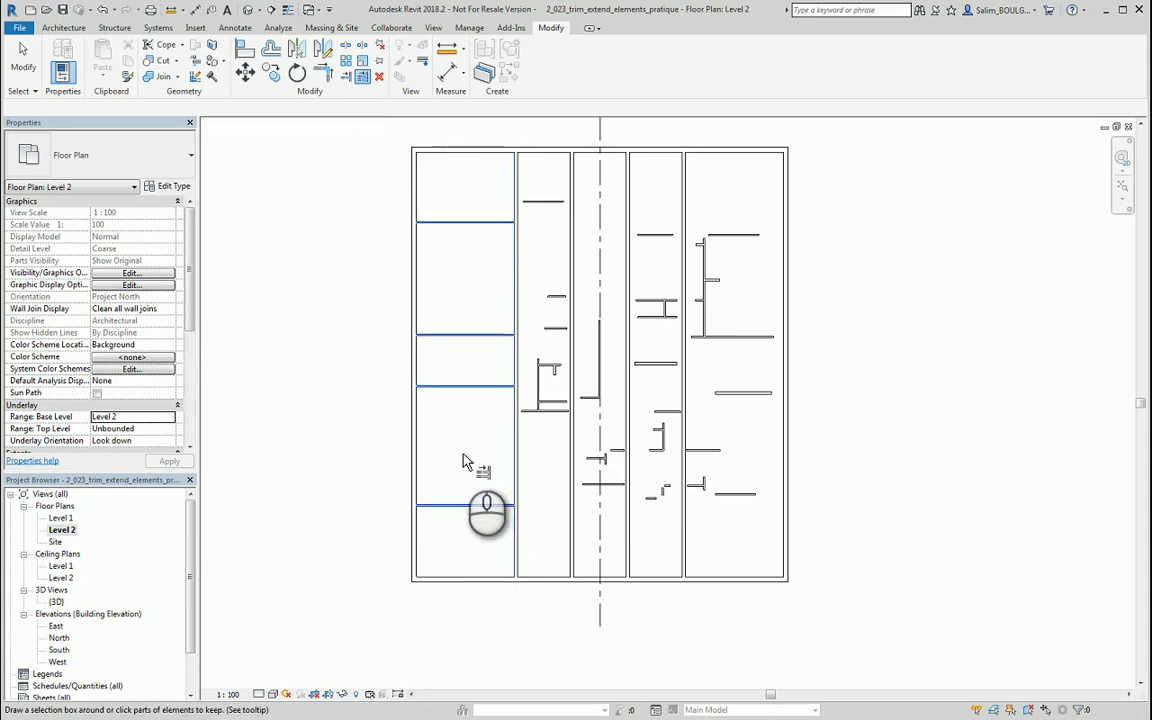
key(Escape)
key(Escape)
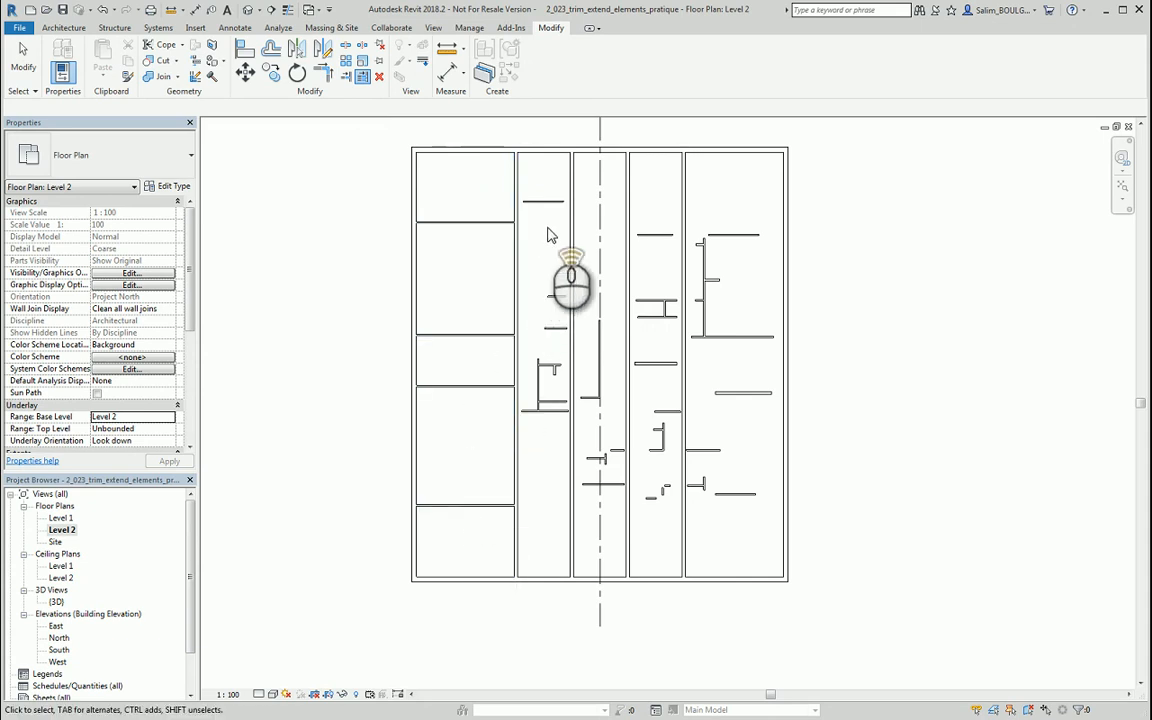
- Extend the second bay's topmost horizontal partition to the vertical walls on both sides with Trim/Extend Single Element
scroll(549, 228, up, 5)
middle_drag(540, 244, 554, 350)
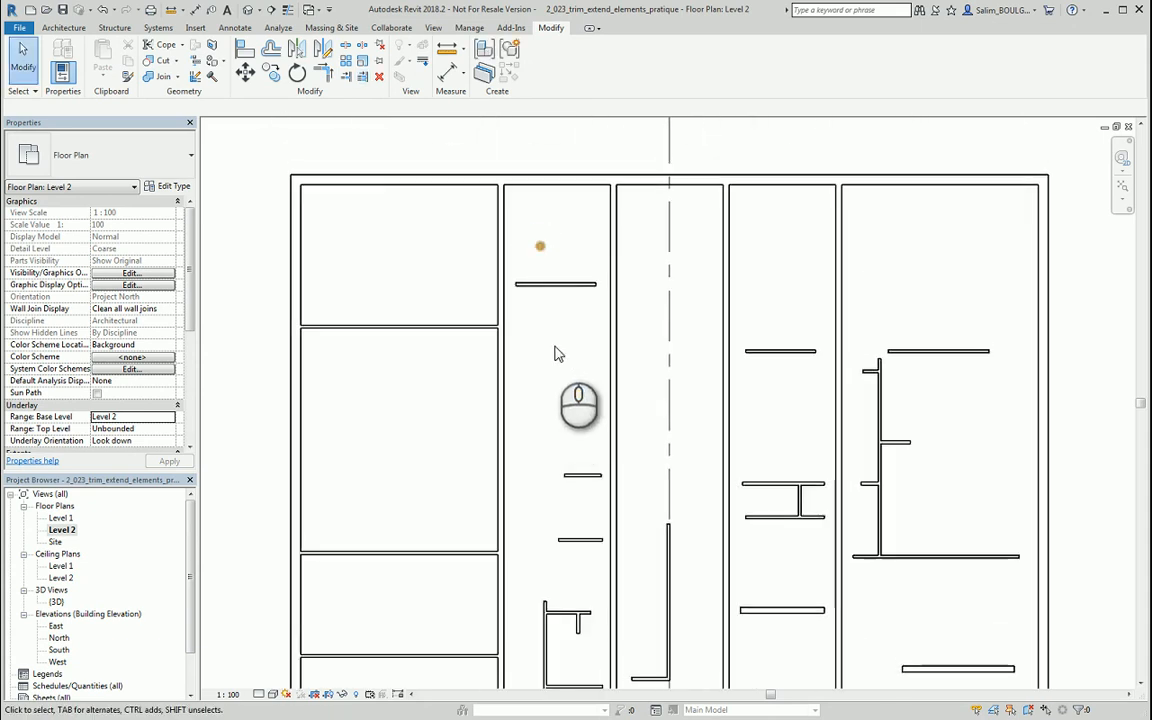
click(346, 78)
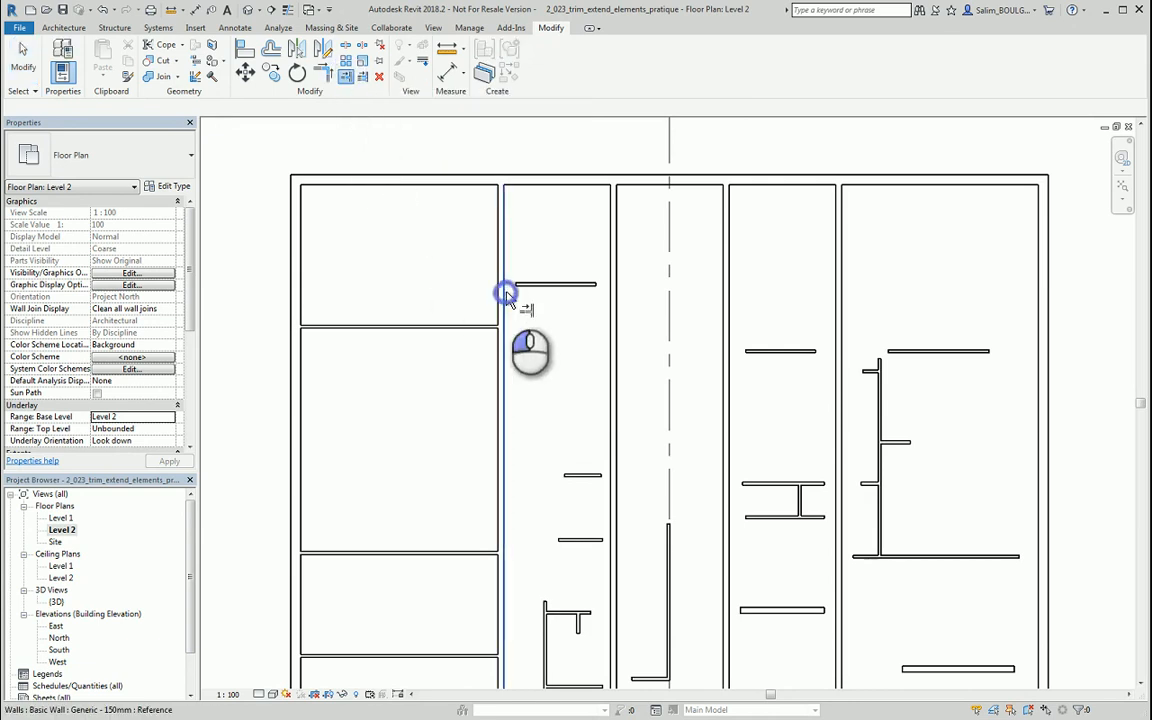
middle_drag(517, 313, 568, 334)
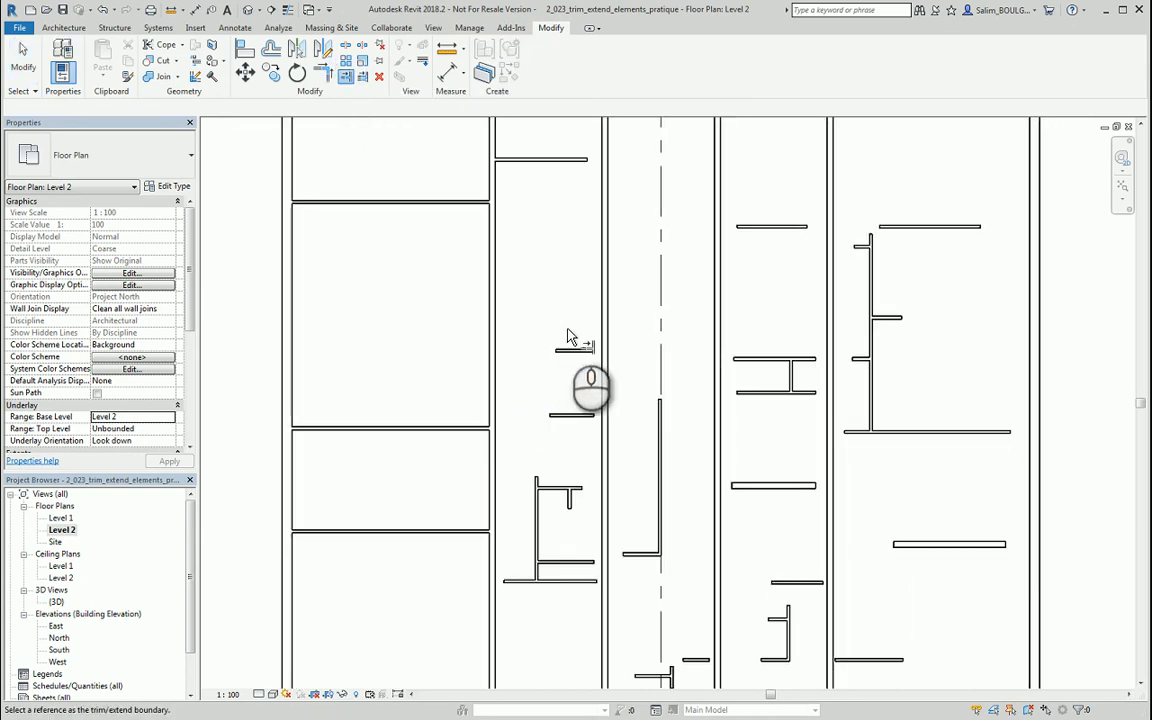
click(597, 161)
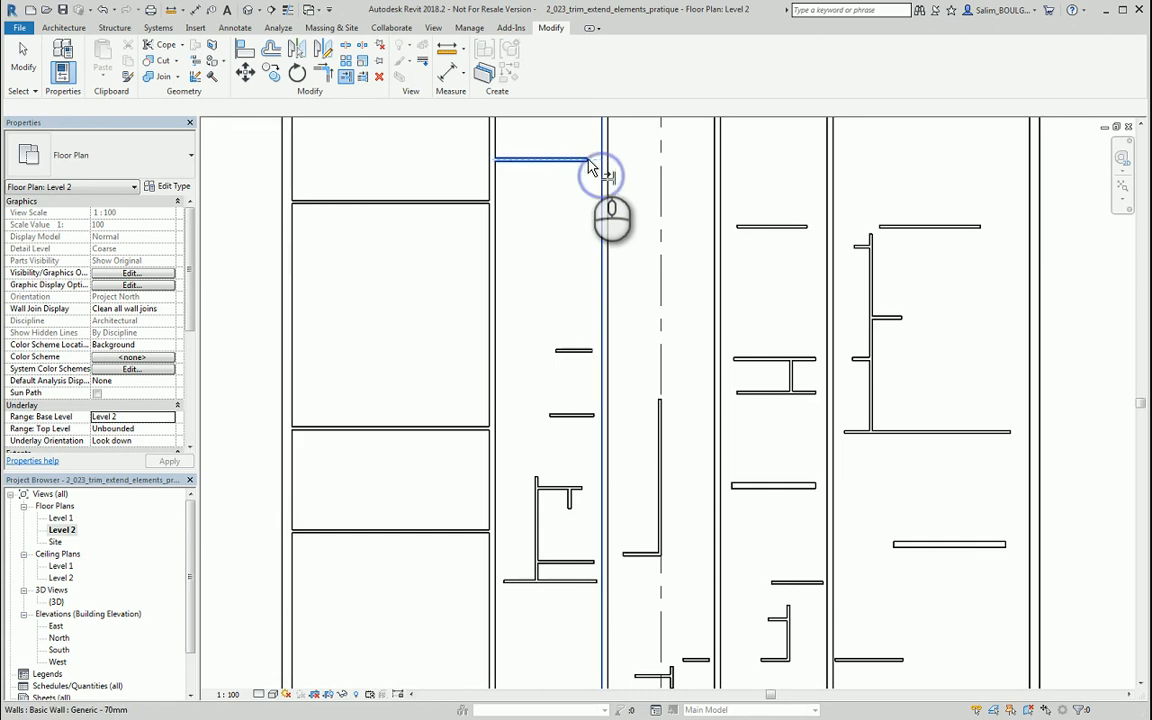
- Extend the second bay's next two horizontal partitions to the vertical interior walls on both sides
click(497, 331)
click(582, 351)
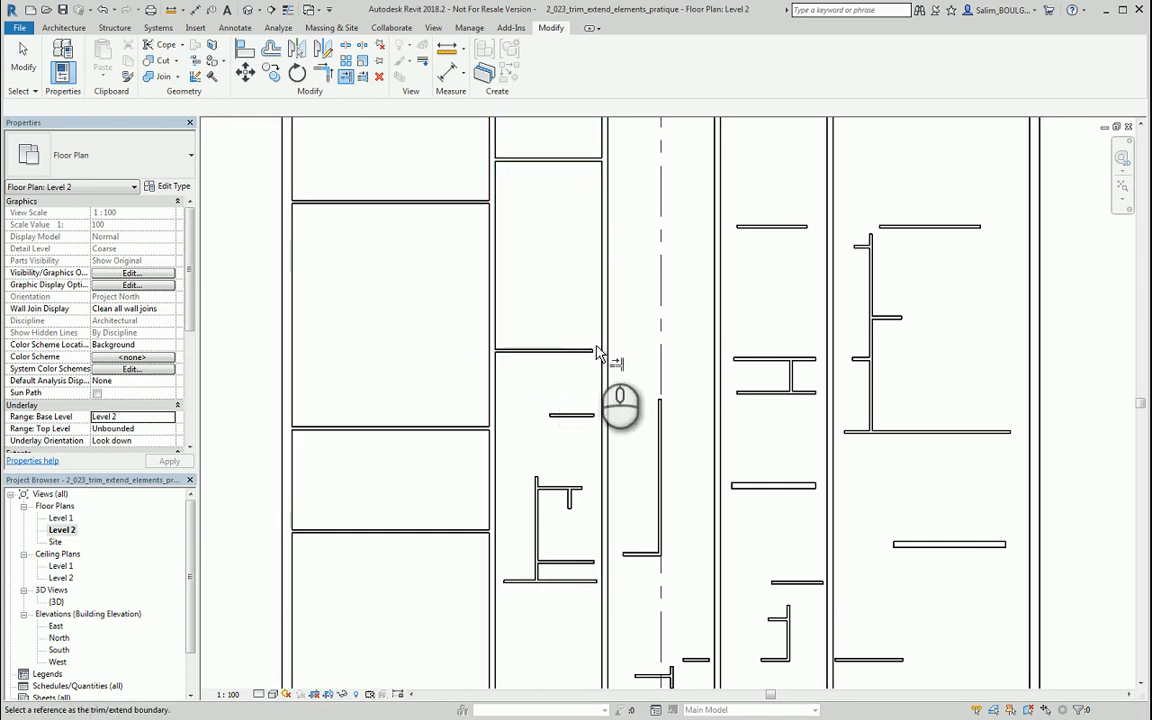
click(590, 351)
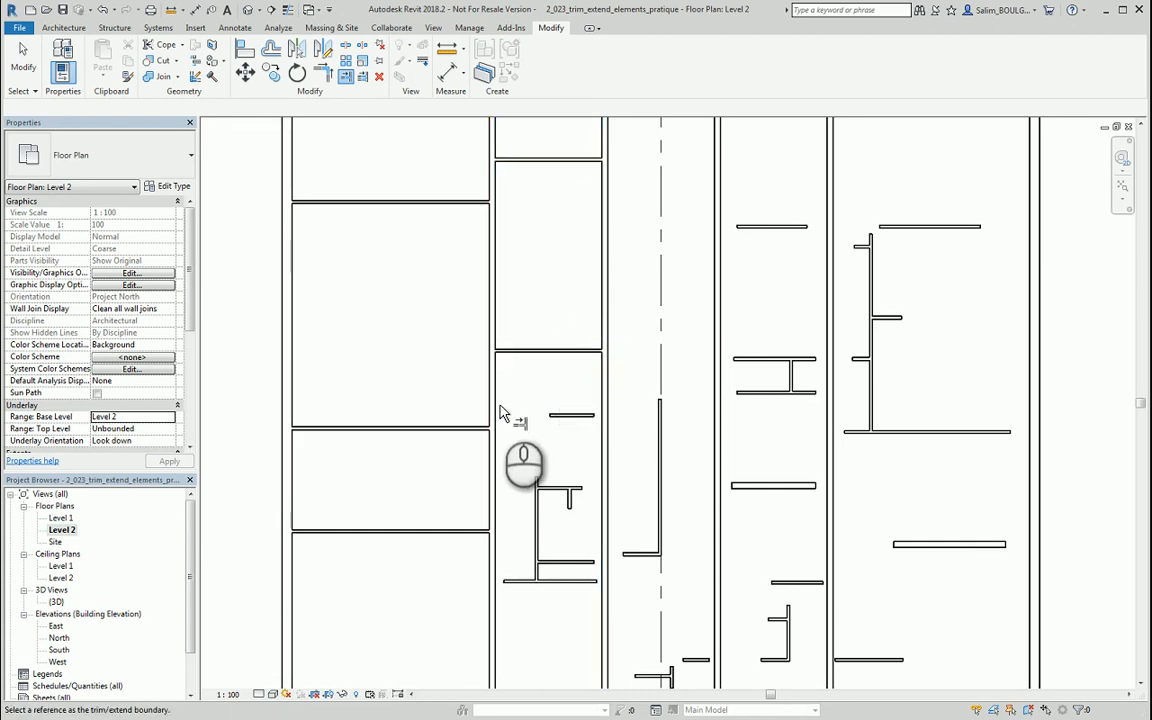
click(496, 408)
click(553, 417)
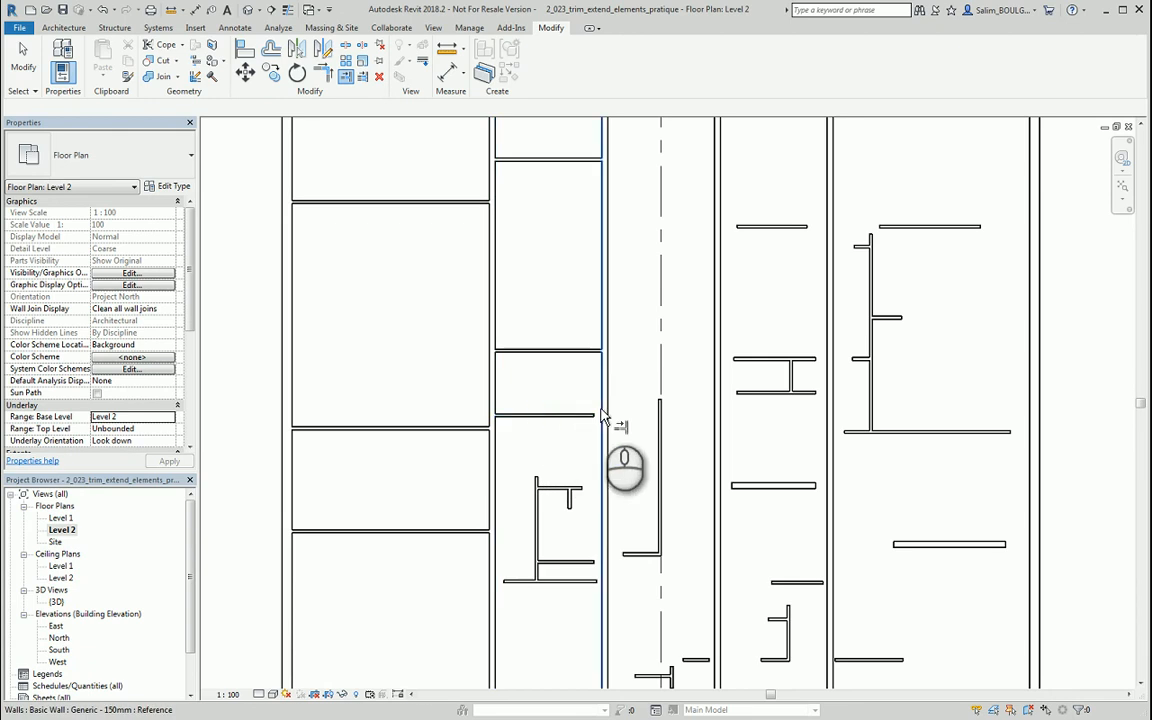
click(601, 410)
click(588, 415)
- Extend the second bay's vertical partition up to the horizontal partition above it
click(540, 414)
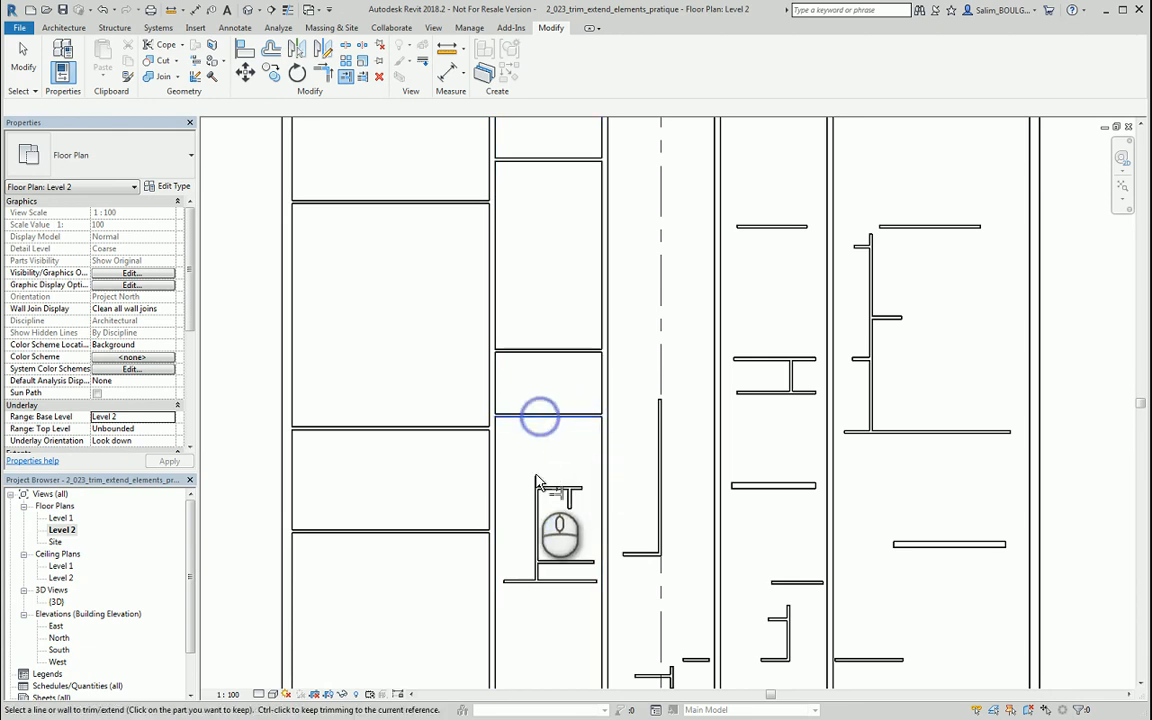
click(535, 473)
middle_drag(538, 468, 555, 360)
scroll(560, 365, up, 2)
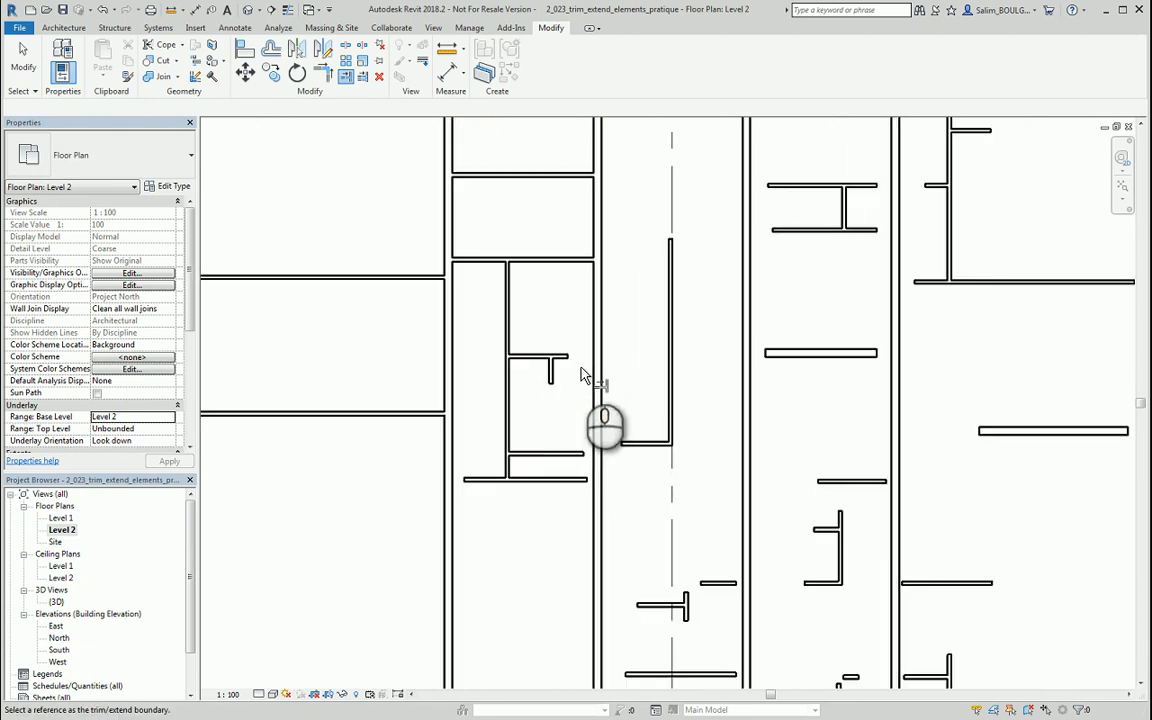
- Extend the second bay's lower horizontal partitions to the adjoining vertical walls and the short stub between them down to the partition below
click(594, 368)
click(566, 357)
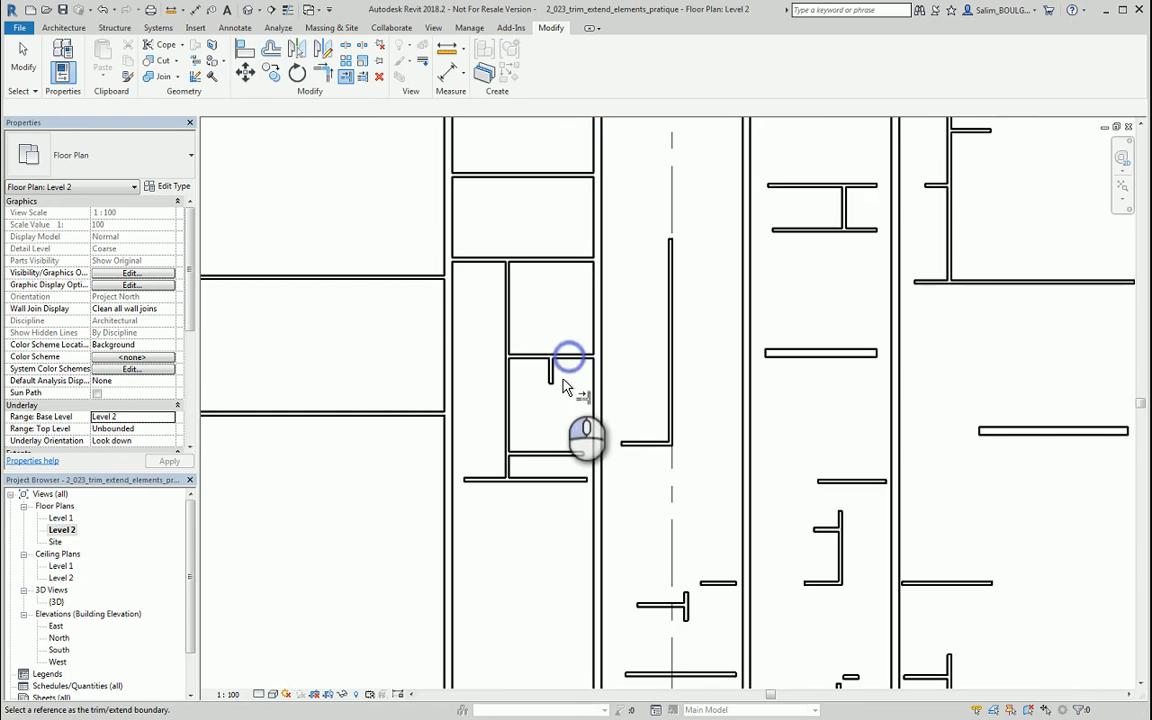
click(575, 456)
click(590, 470)
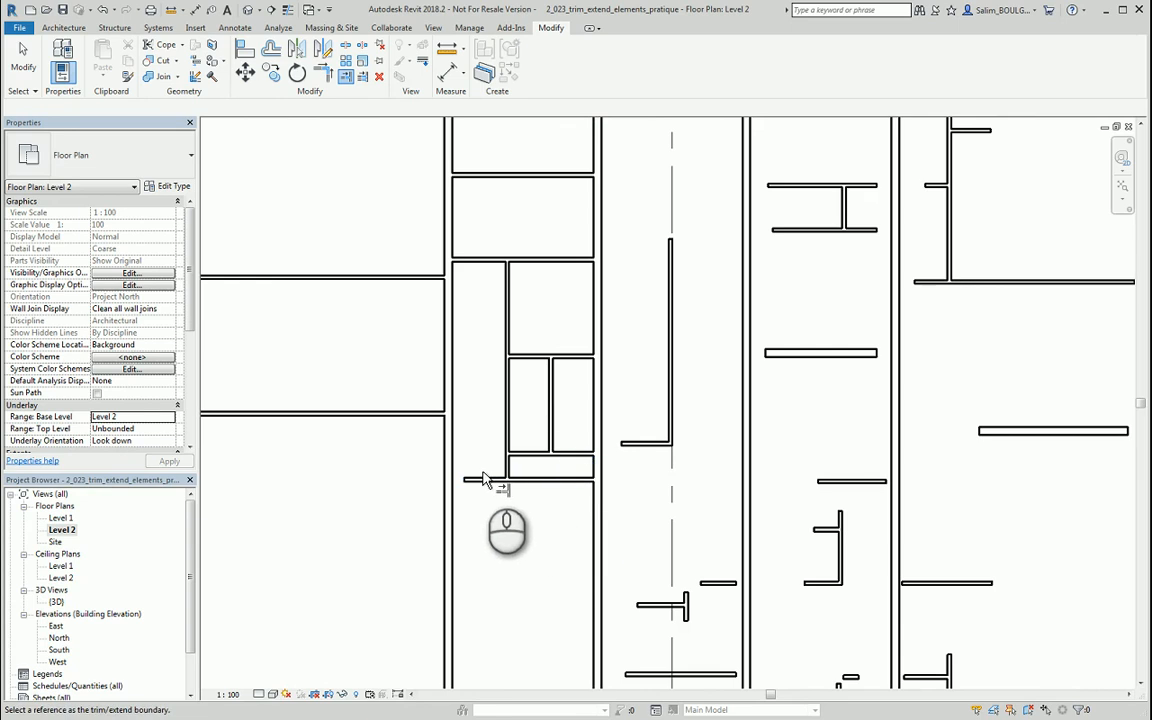
click(453, 490)
click(473, 481)
- Extend the left ends of the middle bay's L-shaped, T-shaped and lowest horizontal partitions to the second vertical interior wall
scroll(525, 507, down, 2)
middle_drag(589, 530, 534, 336)
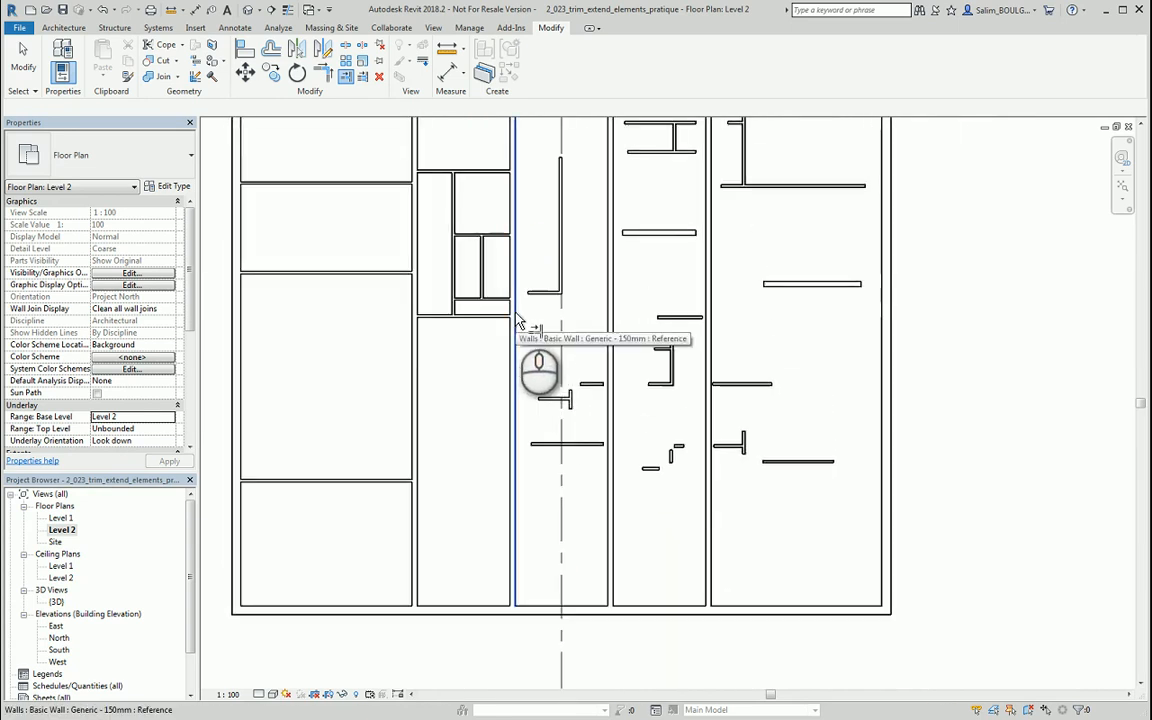
click(515, 313)
scroll(548, 386, up, 4)
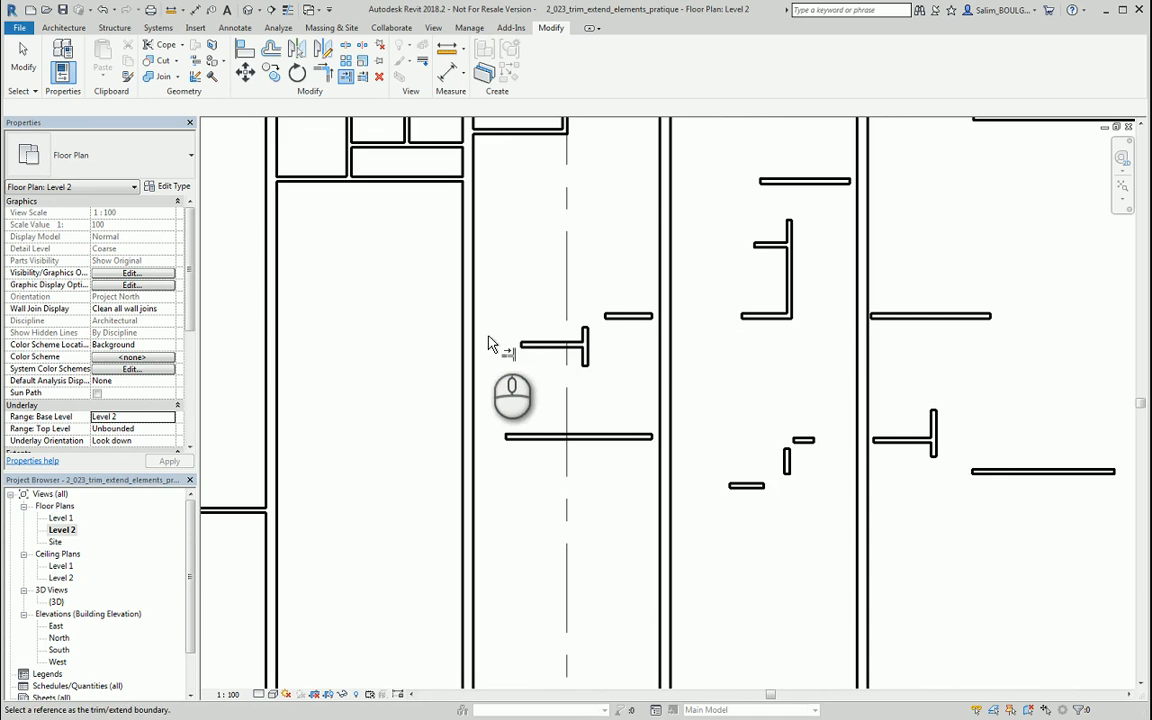
click(530, 345)
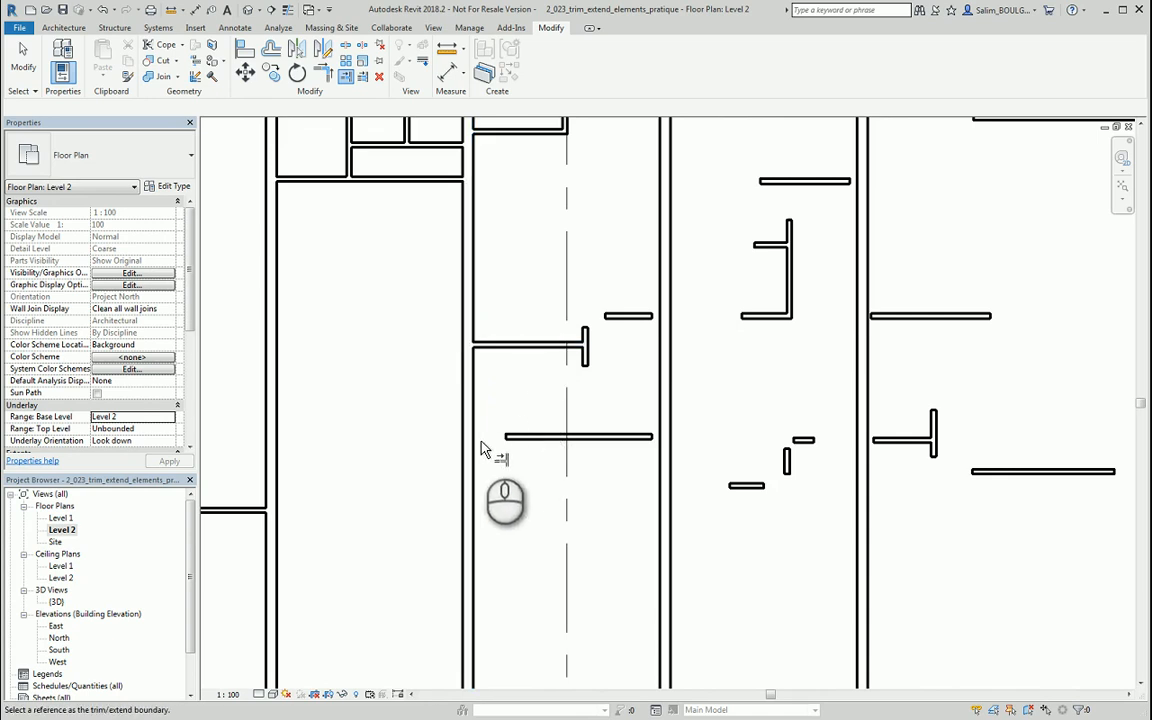
click(518, 436)
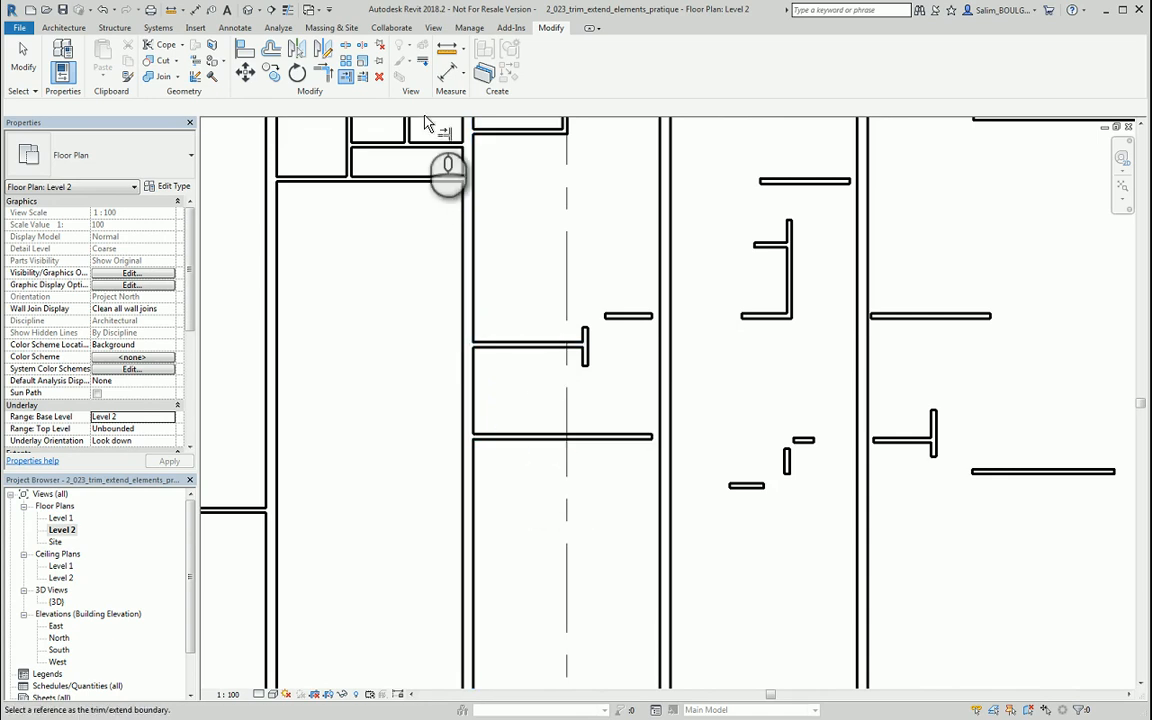
- Extend the right ends of the middle bay's short and lowest horizontal partitions to the third vertical interior wall with Trim/Extend Multiple Elements
click(364, 78)
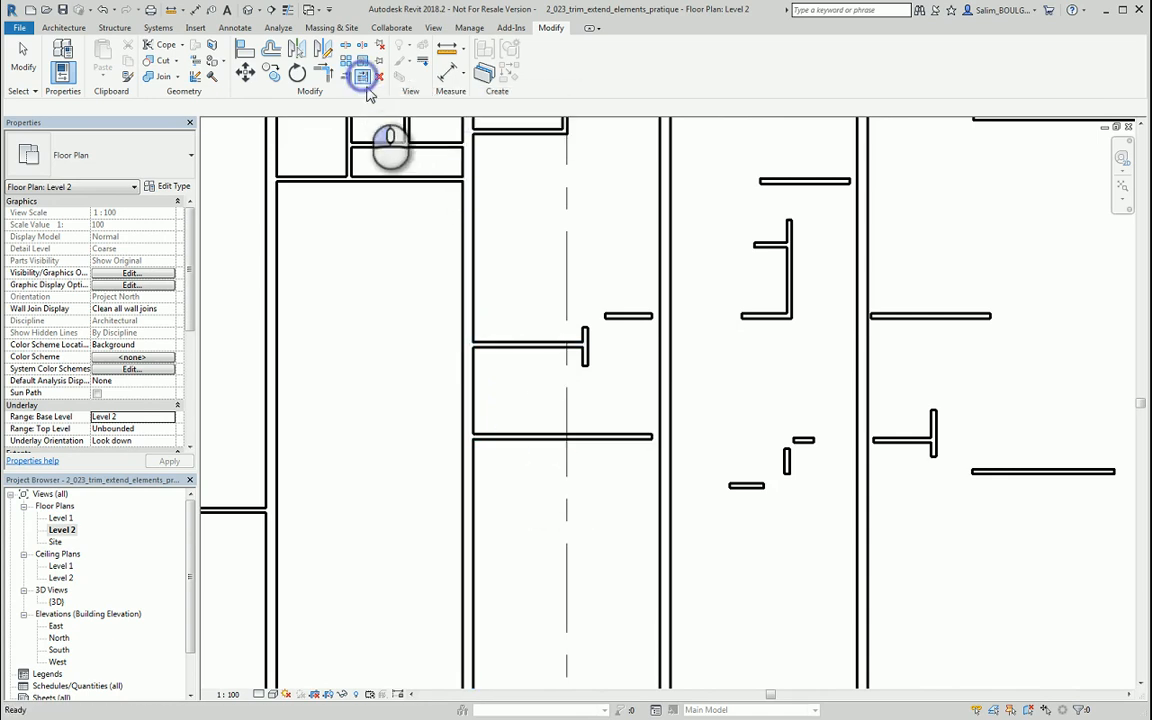
click(660, 322)
click(643, 313)
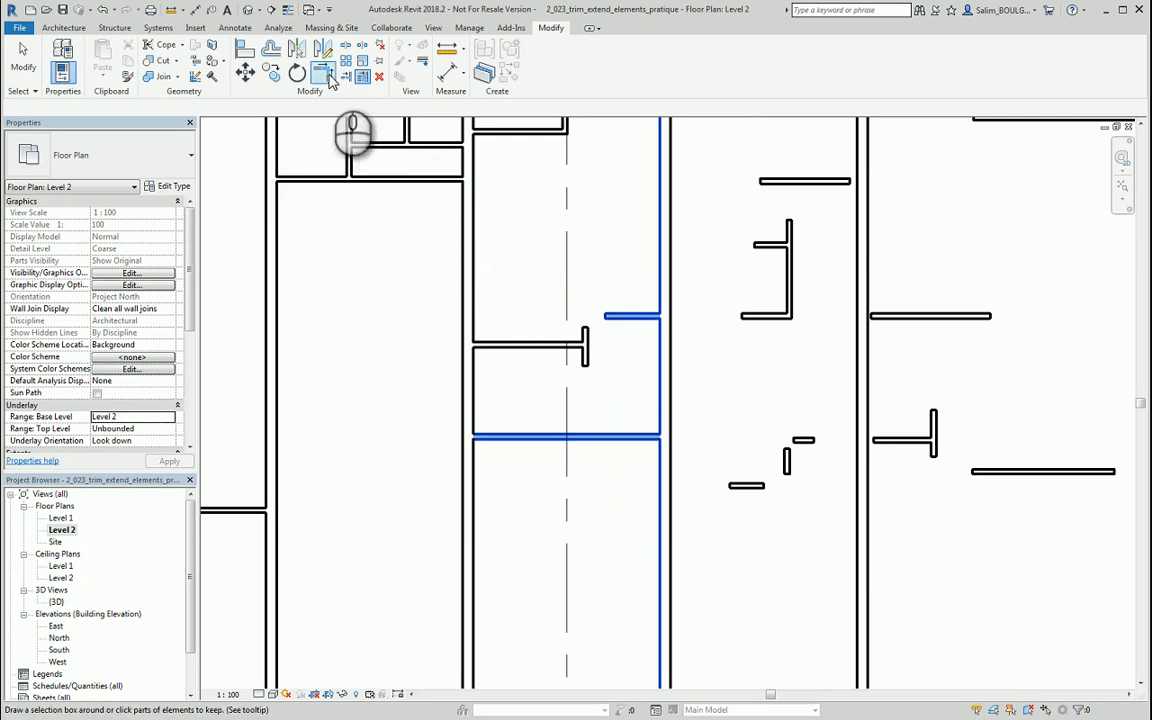
- Join the middle bay's short horizontal partition and the short vertical stub into a corner with Trim/Extend to Corner
click(328, 79)
click(615, 318)
click(586, 340)
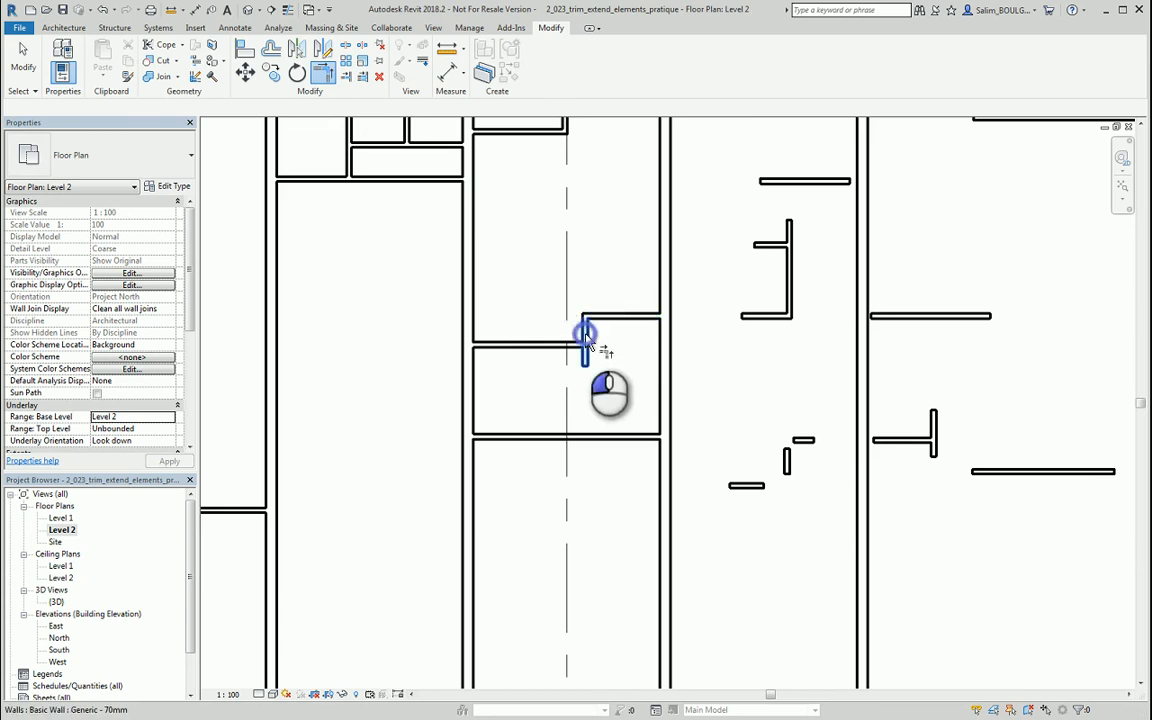
- Extend the middle bay's vertical stub down to the lowest horizontal partition with Trim/Extend Single Element
click(350, 85)
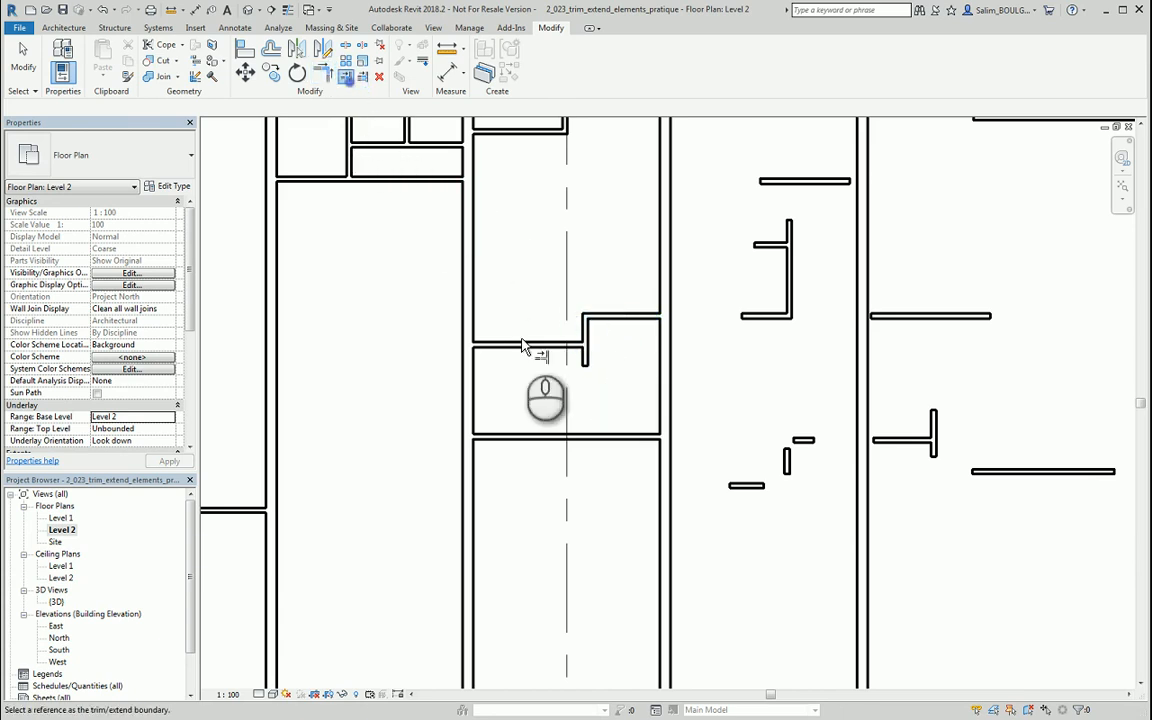
click(601, 440)
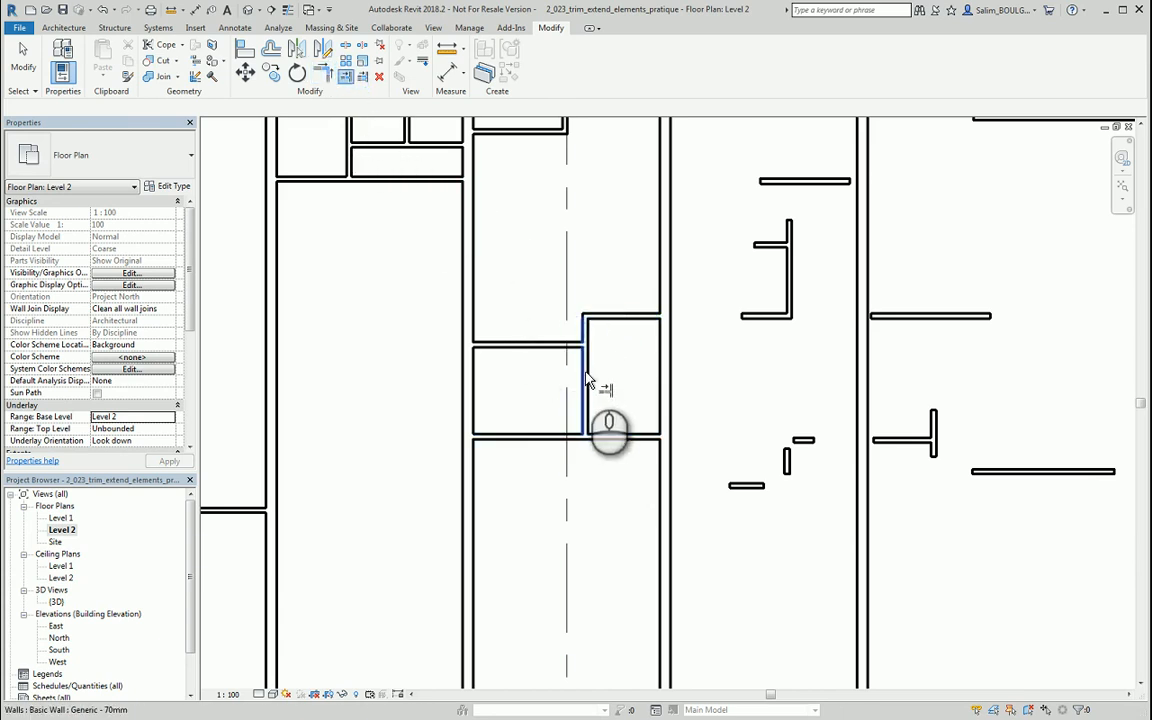
click(586, 360)
- Extend the horizontal partition above the fourth bay's L-shaped walls to the vertical interior walls on both sides
middle_drag(616, 372, 599, 527)
middle_drag(660, 405, 617, 320)
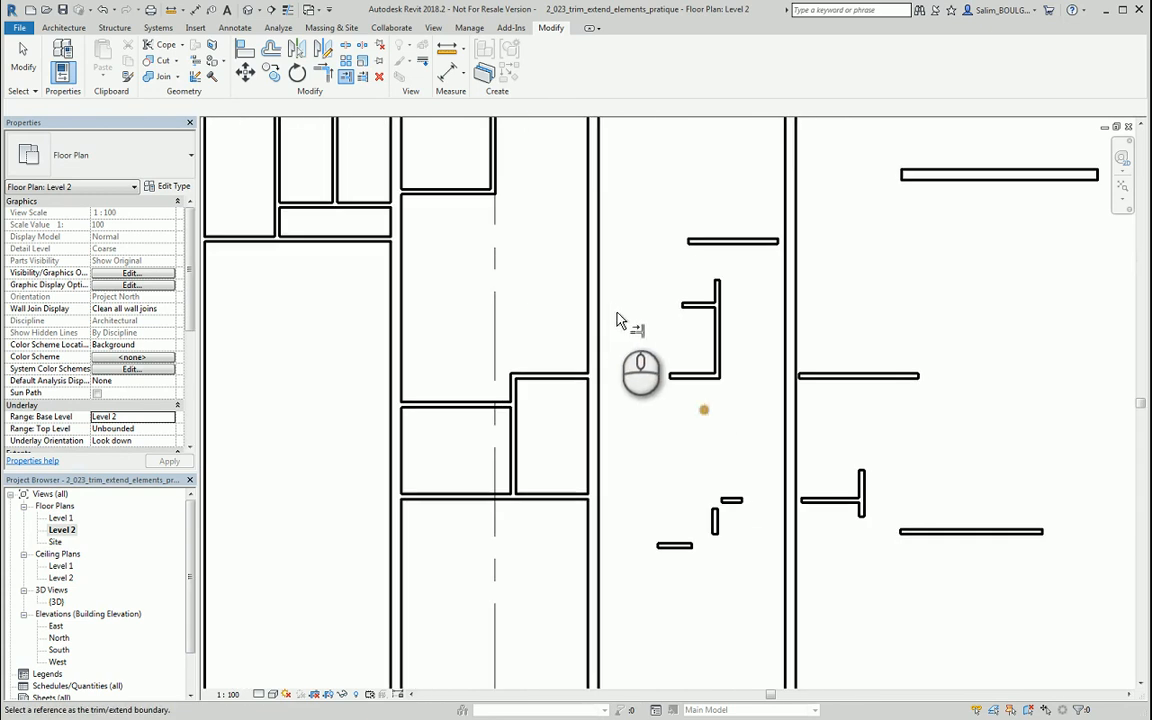
click(788, 288)
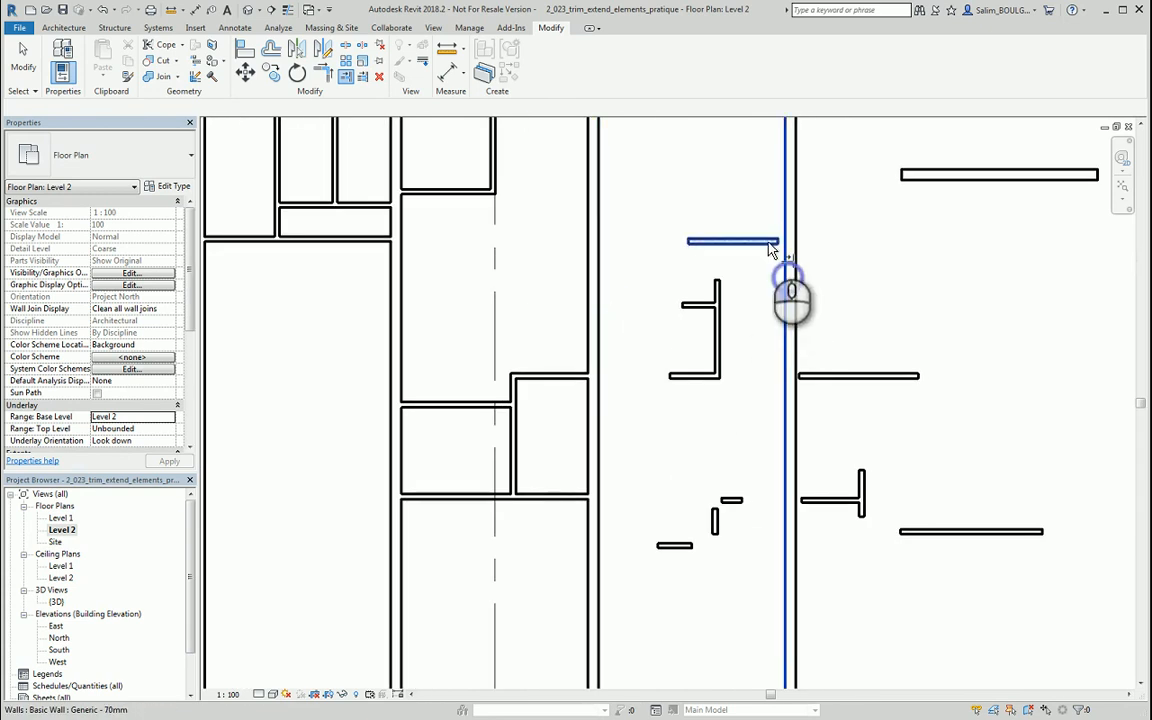
click(768, 242)
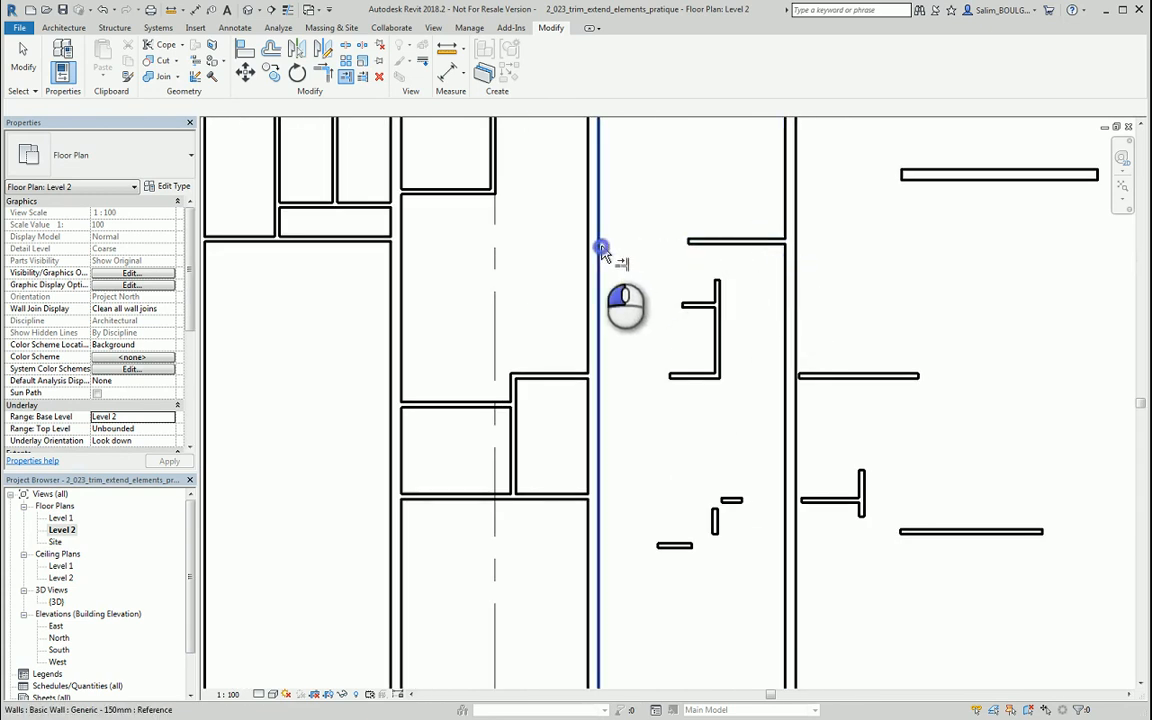
click(600, 247)
click(690, 242)
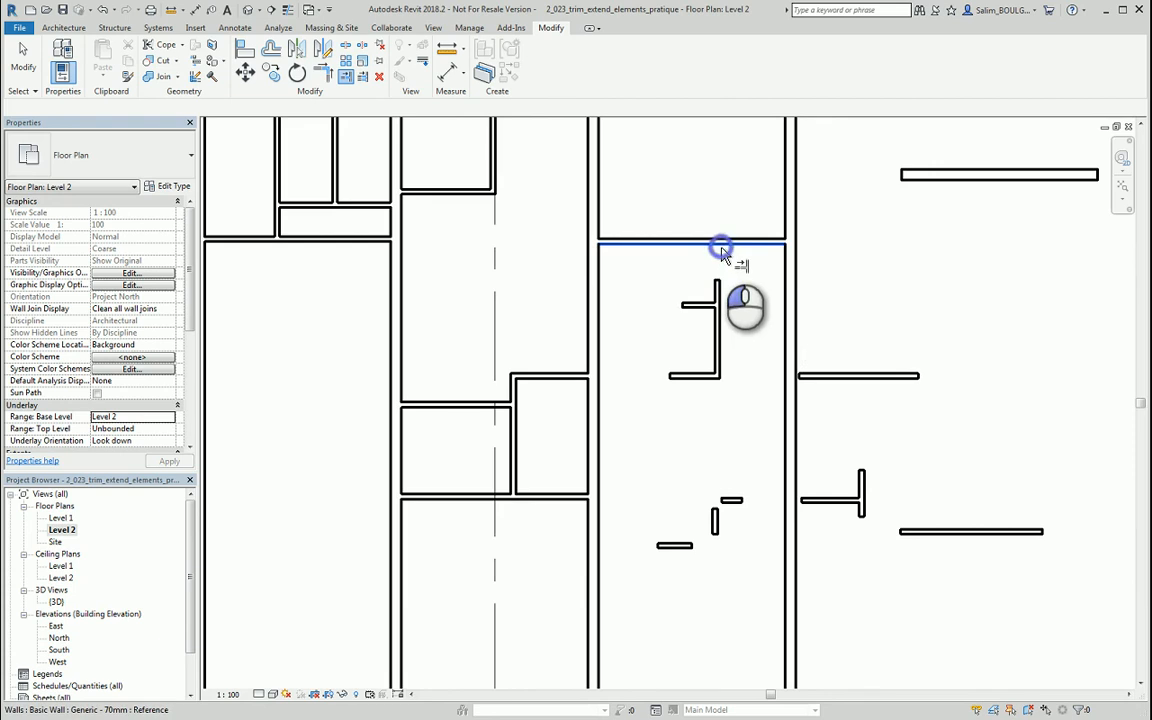
- Extend the fourth bay's L-shaped vertical partition up to the partition above and its two horizontal branches to the third vertical interior wall
click(717, 308)
click(597, 310)
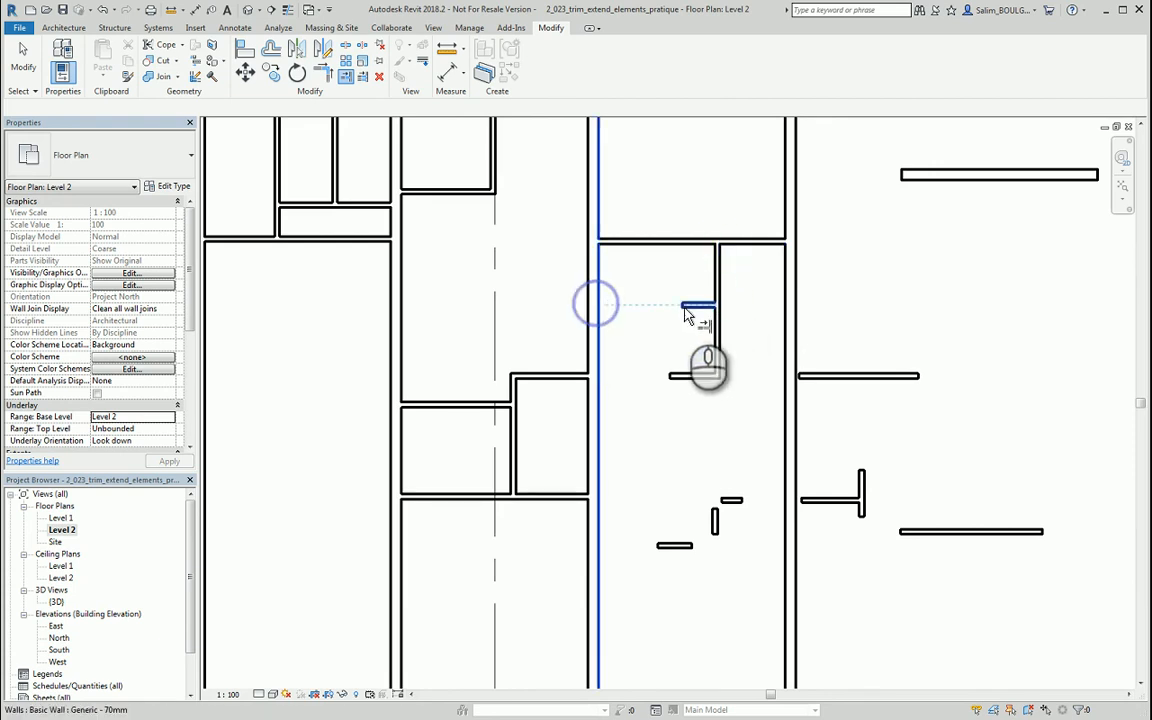
click(690, 306)
click(597, 397)
click(675, 377)
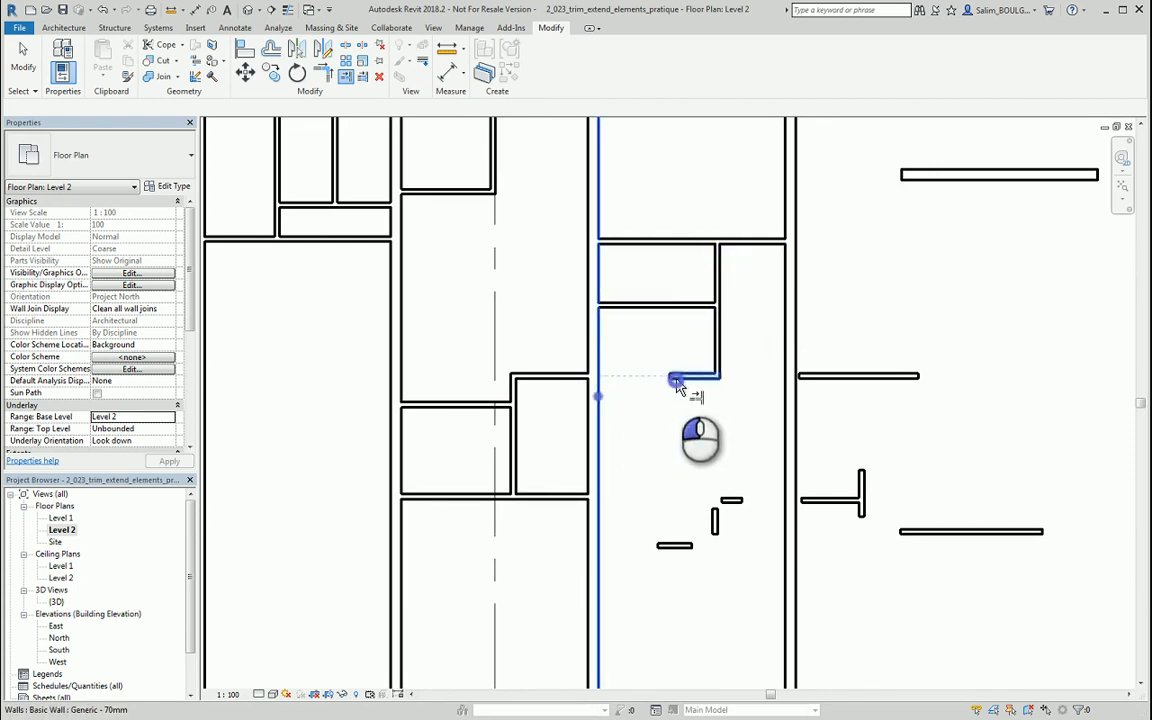
- Extend the fourth bay's lowest short horizontal partition to the third vertical interior wall
middle_drag(671, 466, 656, 268)
scroll(664, 350, up, 1)
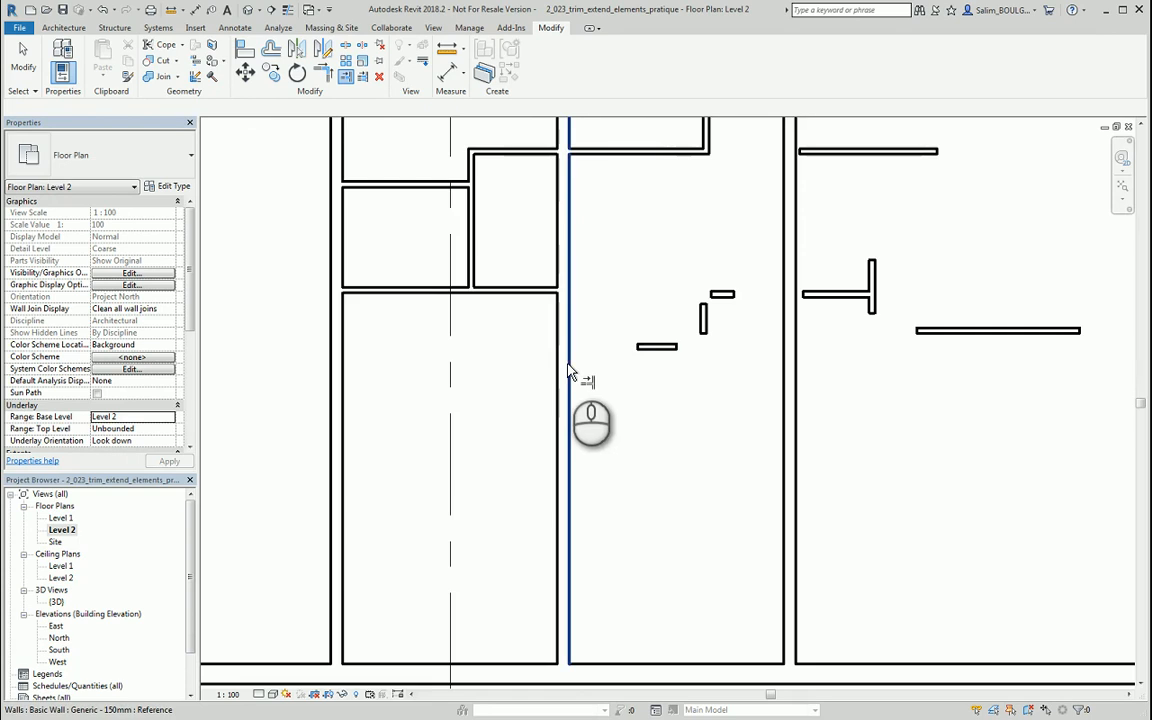
click(568, 364)
click(639, 348)
- Extend the horizontal leg of the rightmost bay's lower T-shaped partition to the fourth vertical interior wall
middle_drag(707, 414, 597, 425)
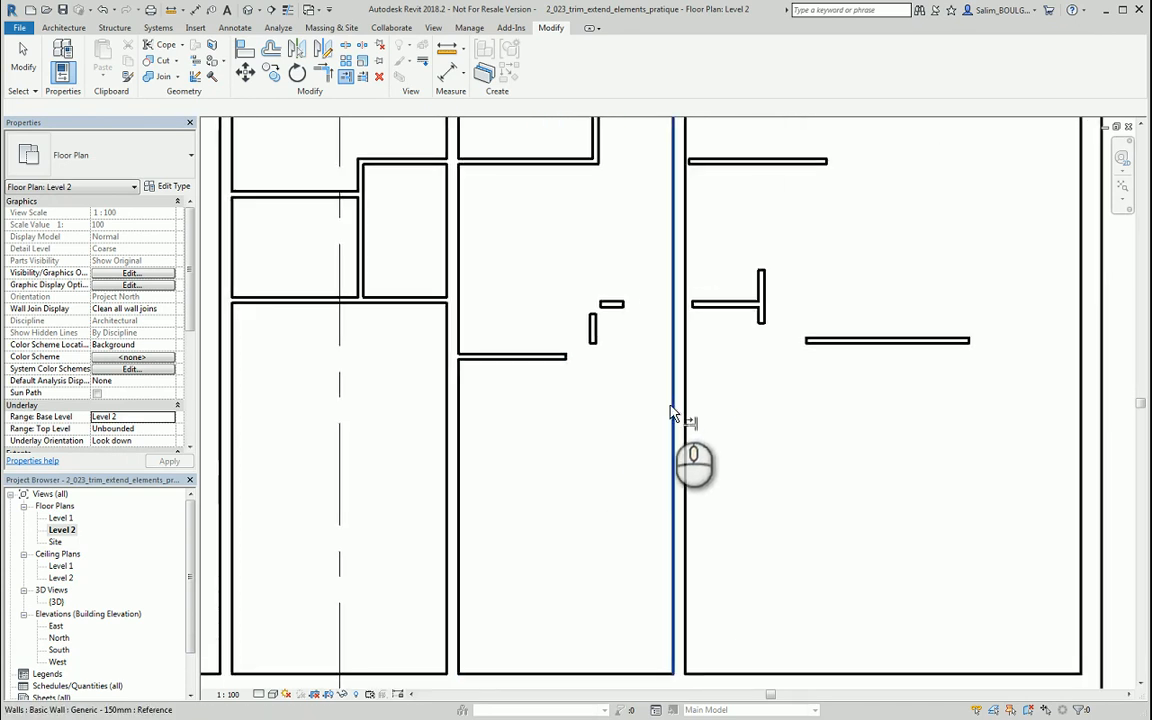
middle_drag(644, 342, 589, 419)
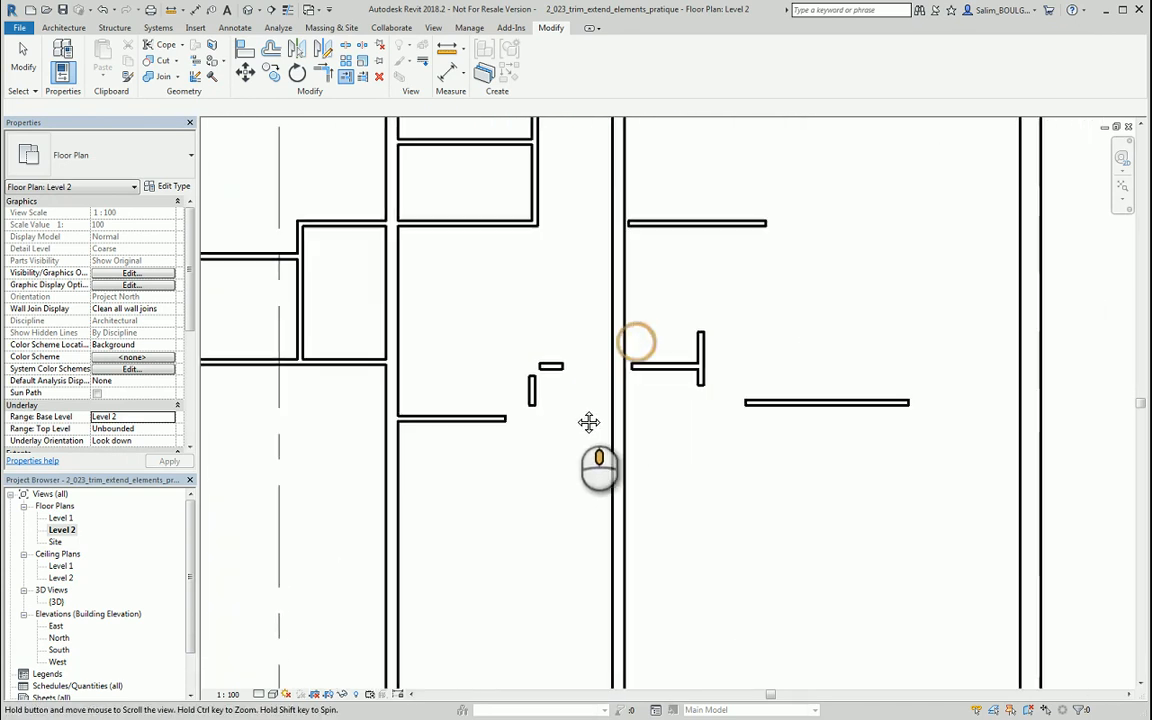
click(626, 380)
click(656, 360)
- Extend the horizontal partition above the rightmost bay's lower T-shape to the fourth vertical interior wall and the right exterior wall
middle_drag(663, 288, 662, 351)
click(626, 271)
click(655, 288)
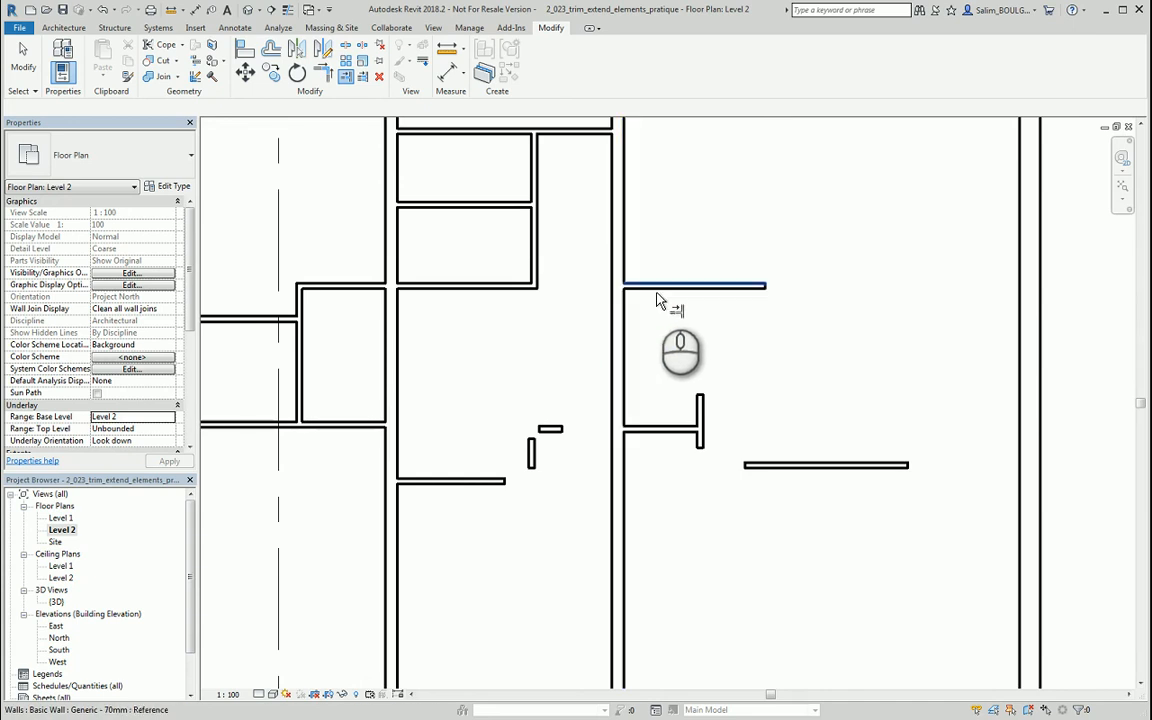
click(1021, 329)
click(764, 288)
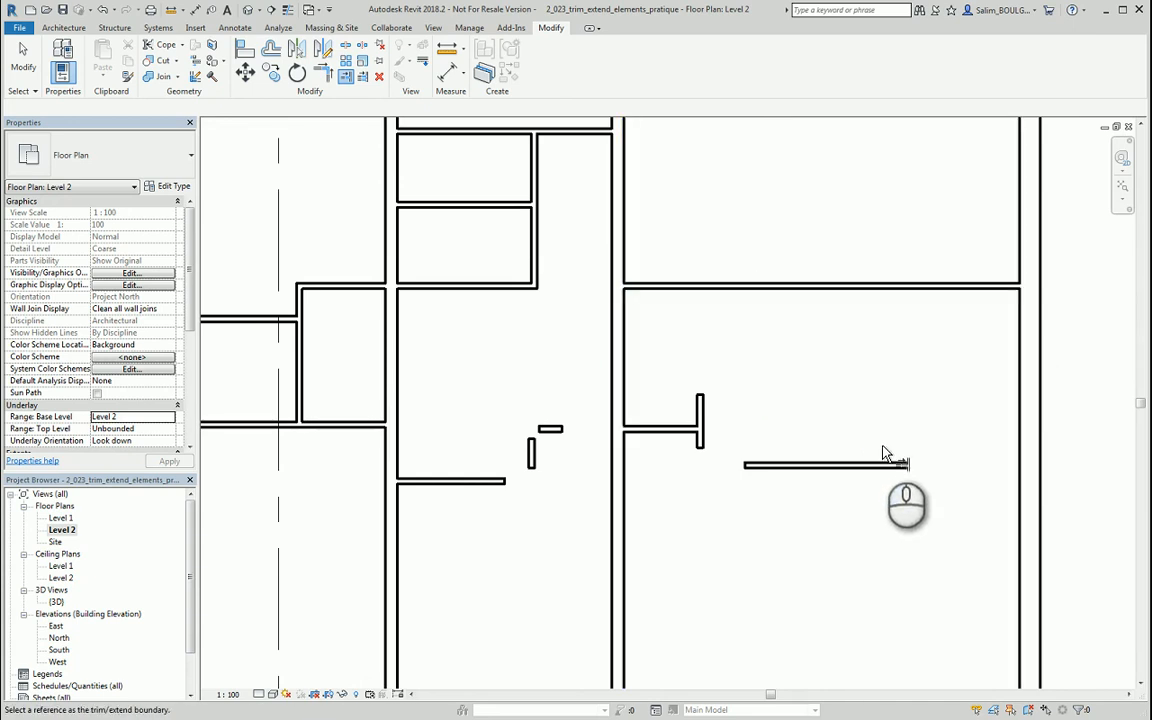
- Extend the vertical stub of the rightmost bay's lower T-shape up to the horizontal partition above it
middle_drag(897, 458, 845, 346)
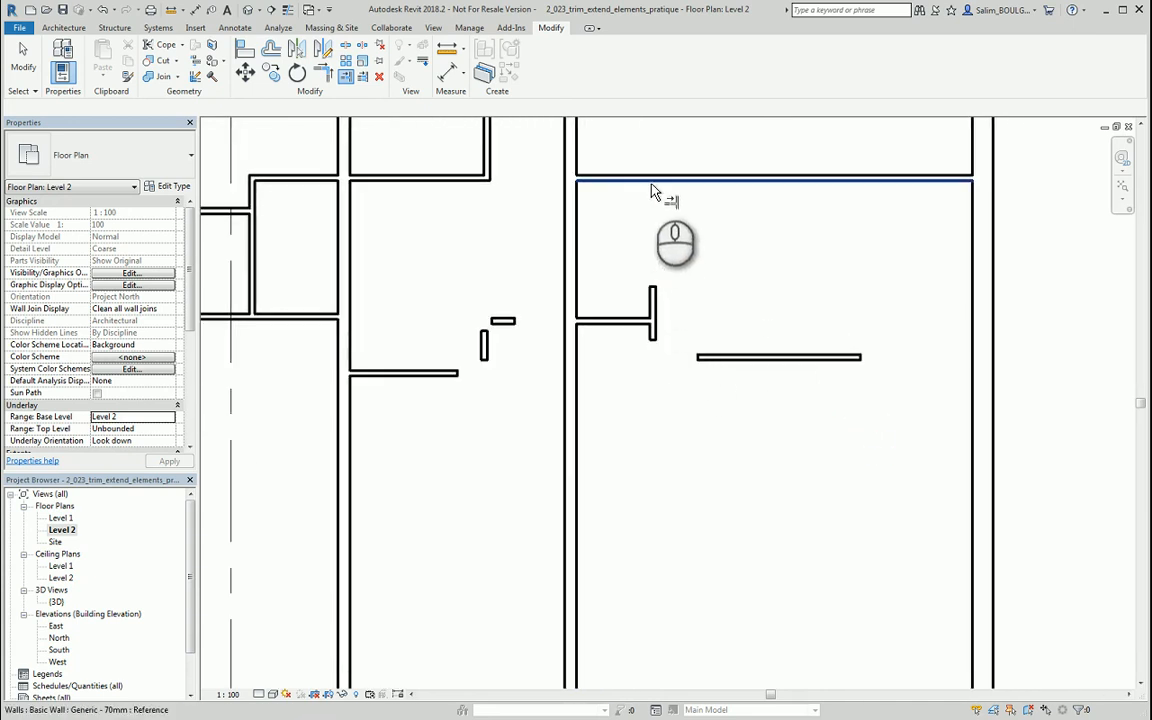
click(652, 188)
click(652, 302)
middle_drag(715, 327, 740, 275)
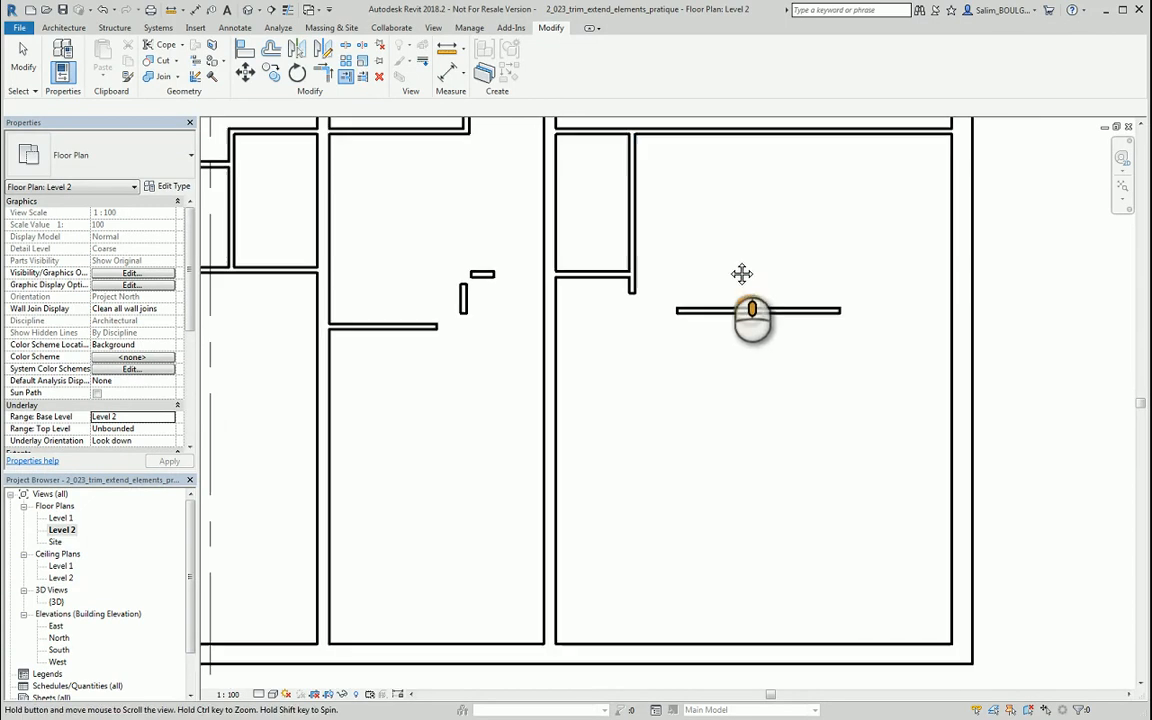
- Extend the right end of the rightmost bay's lowest horizontal partition to the right exterior wall
click(948, 326)
click(835, 307)
scroll(830, 250, down, 3)
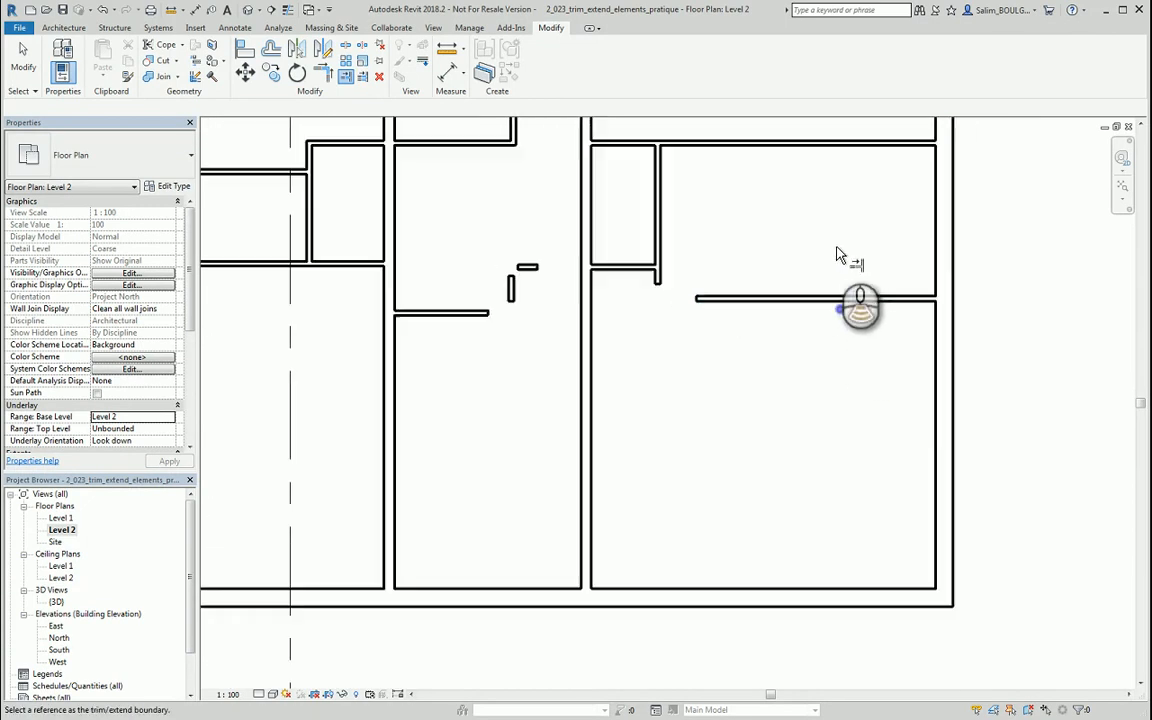
middle_drag(826, 246, 795, 443)
middle_drag(761, 288, 763, 373)
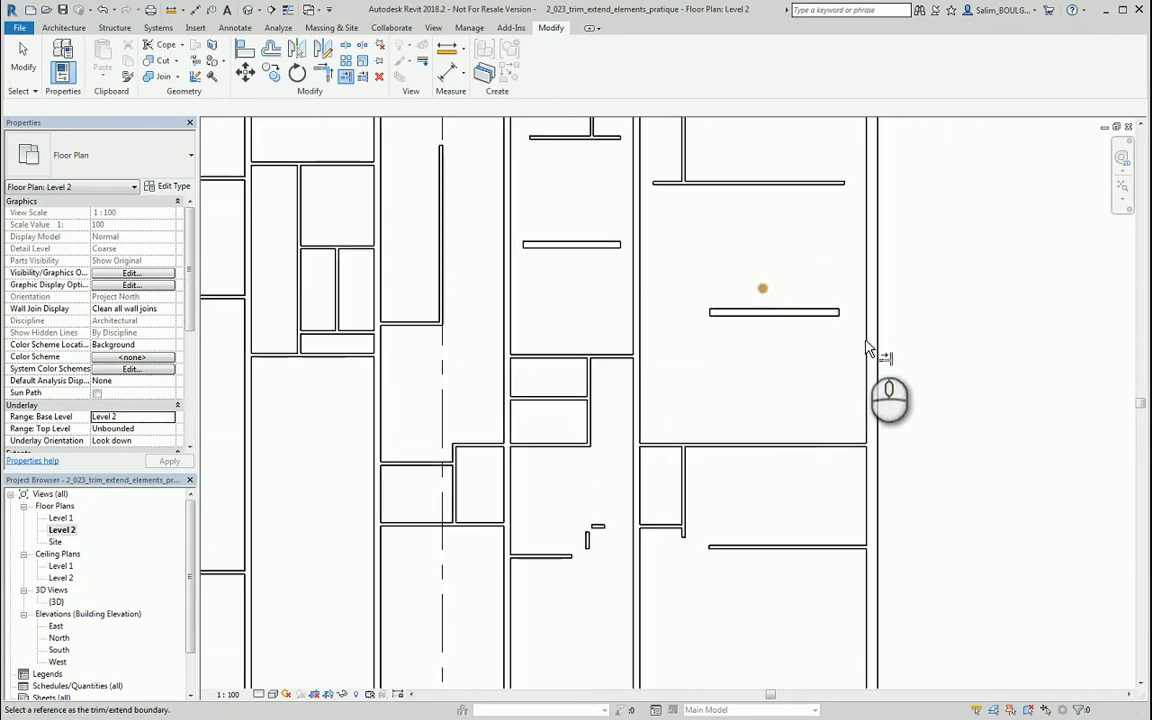
- Extend the thick horizontal wall in the middle of the rightmost bay to the right exterior wall and the fourth vertical interior wall
click(864, 337)
click(782, 313)
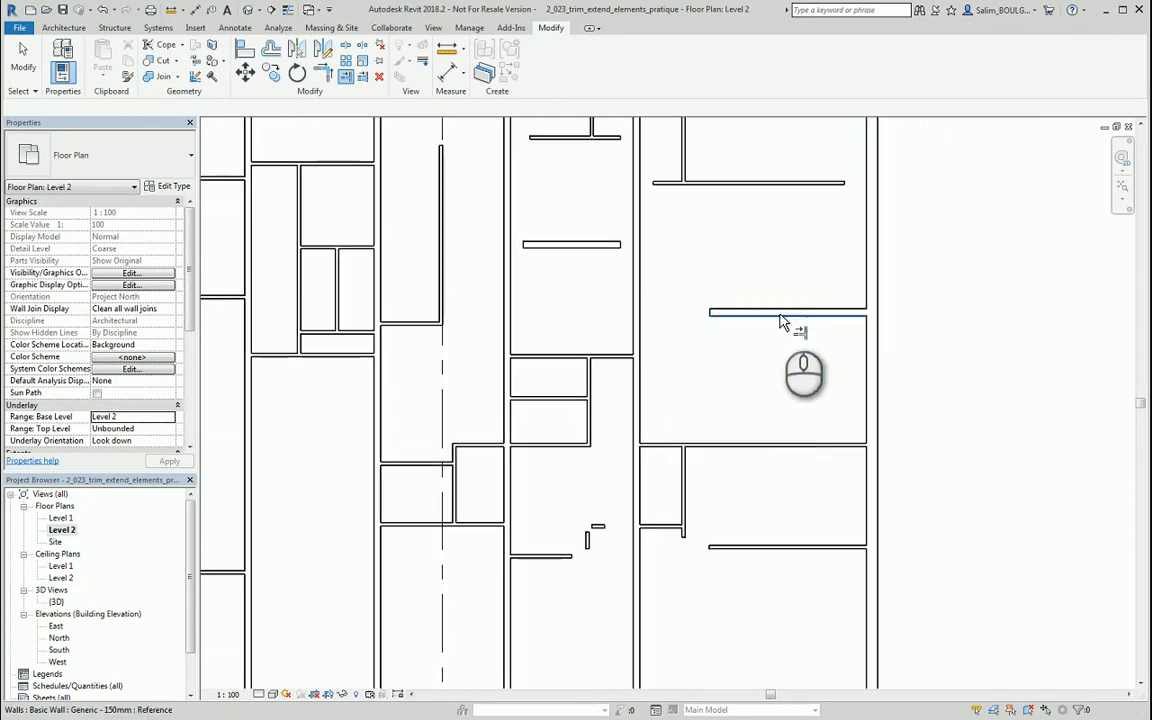
click(639, 317)
click(722, 312)
- Join the fourth bay's lower loose segments into a stepped partition, and corner the rightmost bay's lower stub with its lowest horizontal partition
middle_drag(707, 257, 689, 433)
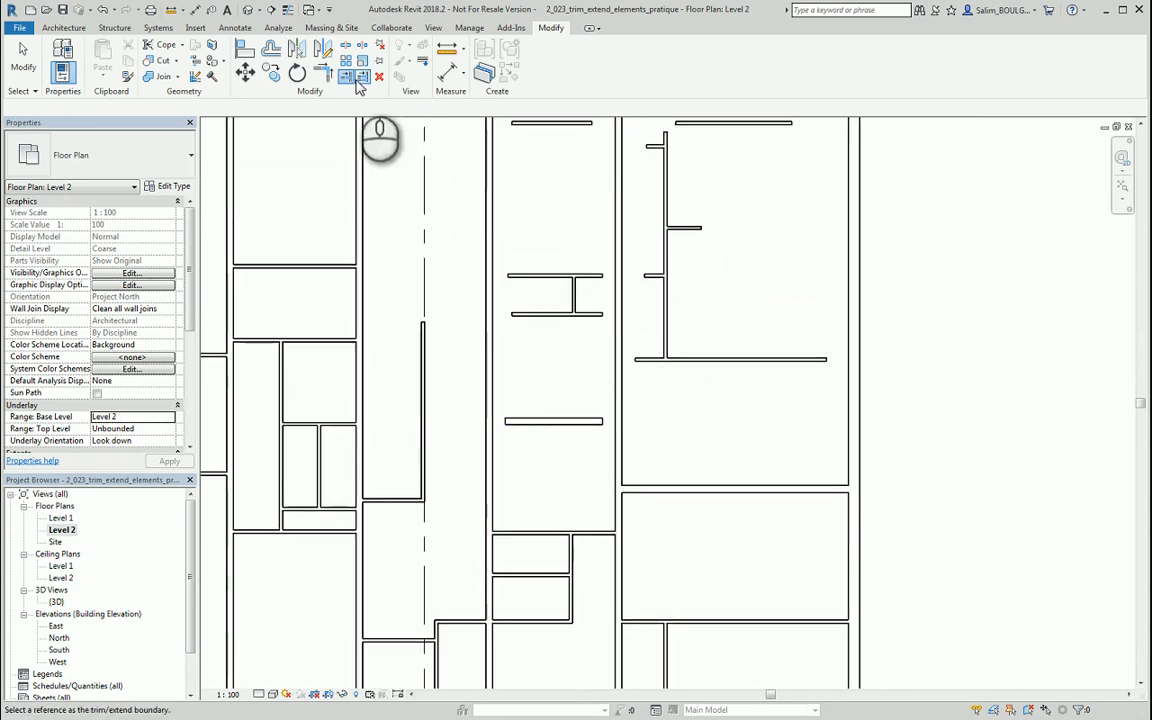
click(328, 78)
middle_drag(573, 449, 551, 155)
scroll(663, 458, up, 2)
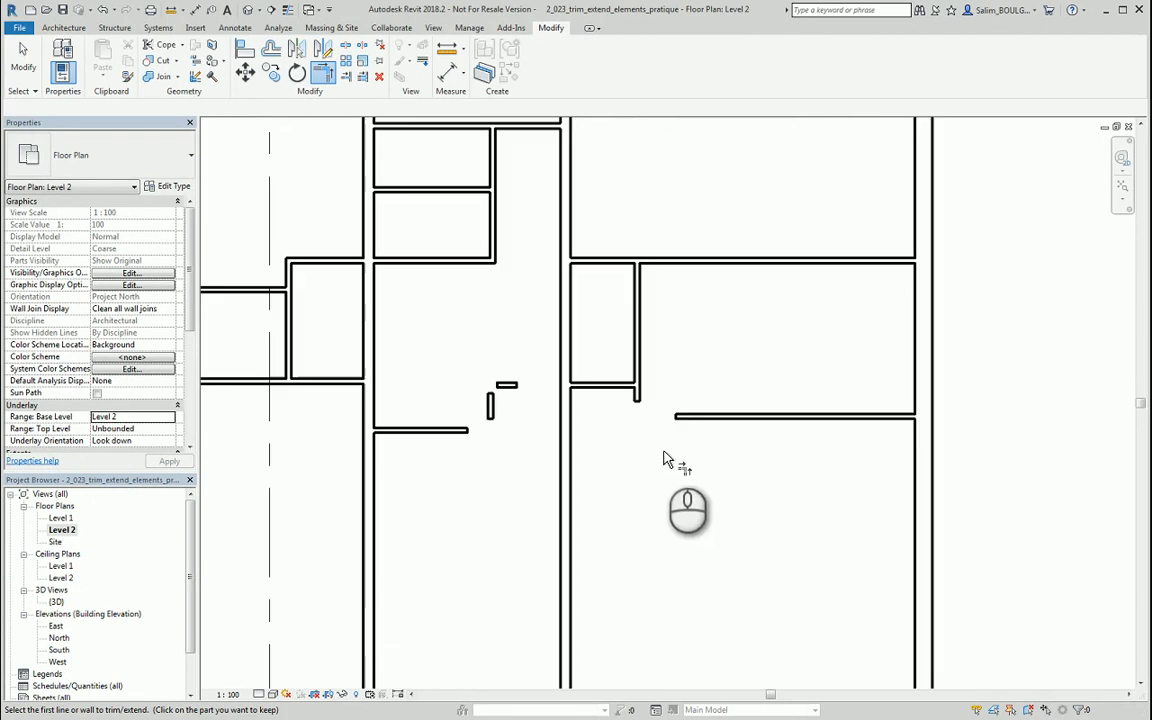
click(459, 430)
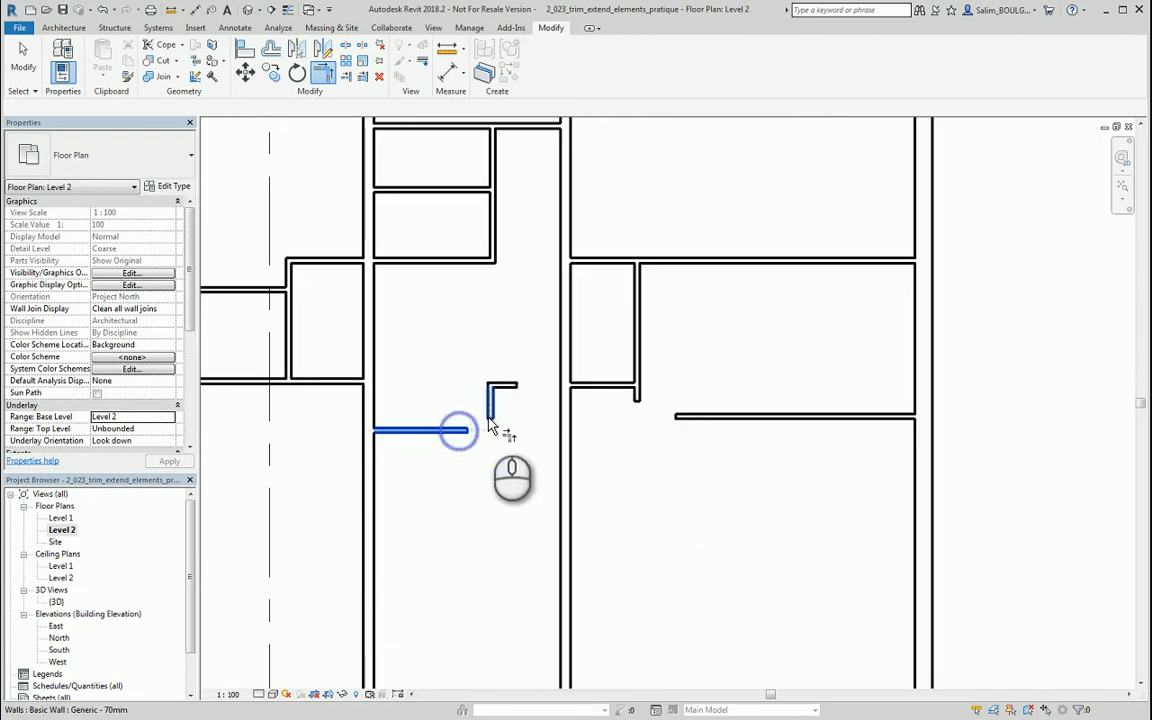
click(638, 394)
click(680, 413)
- Join the rightmost bay's upper vertical partition and the horizontal partition above it into a corner
scroll(725, 406, down, 2)
scroll(729, 280, down, 3)
middle_drag(730, 265, 717, 465)
scroll(687, 265, up, 2)
scroll(697, 464, up, 2)
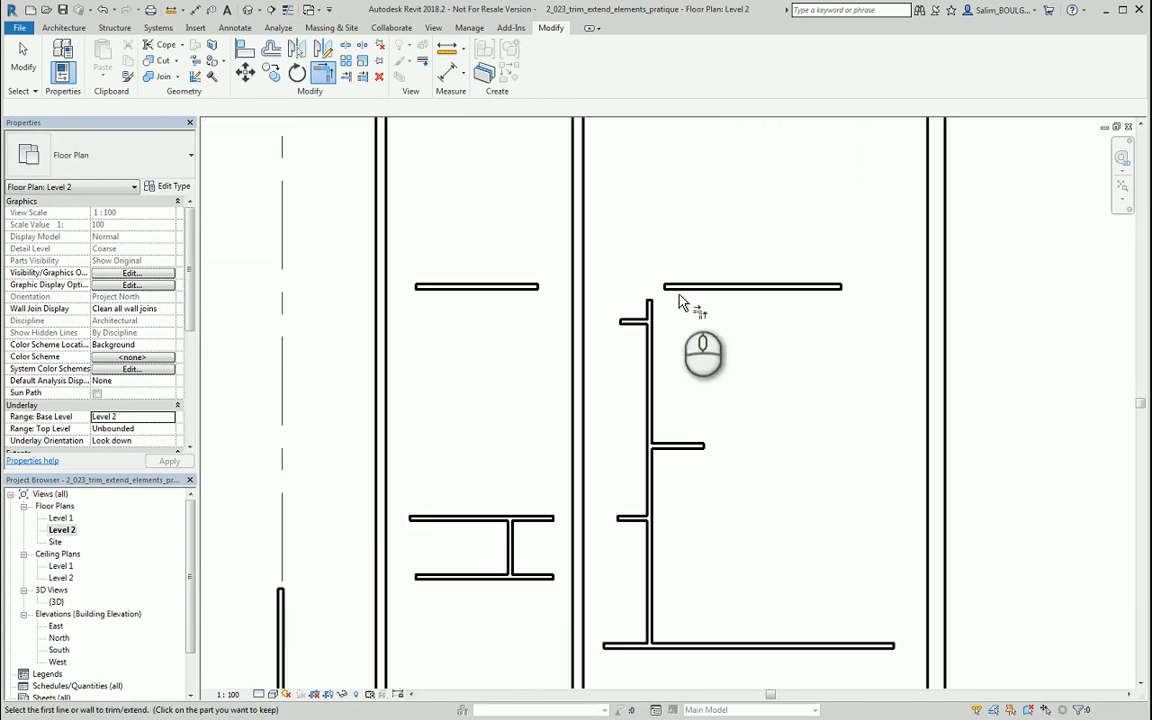
- Extend the right ends of the four horizontal walls in the fourth bay's upper part to the fourth vertical interior wall using Trim/Extend Multiple Elements
scroll(703, 453, down, 3)
middle_drag(703, 453, 690, 350)
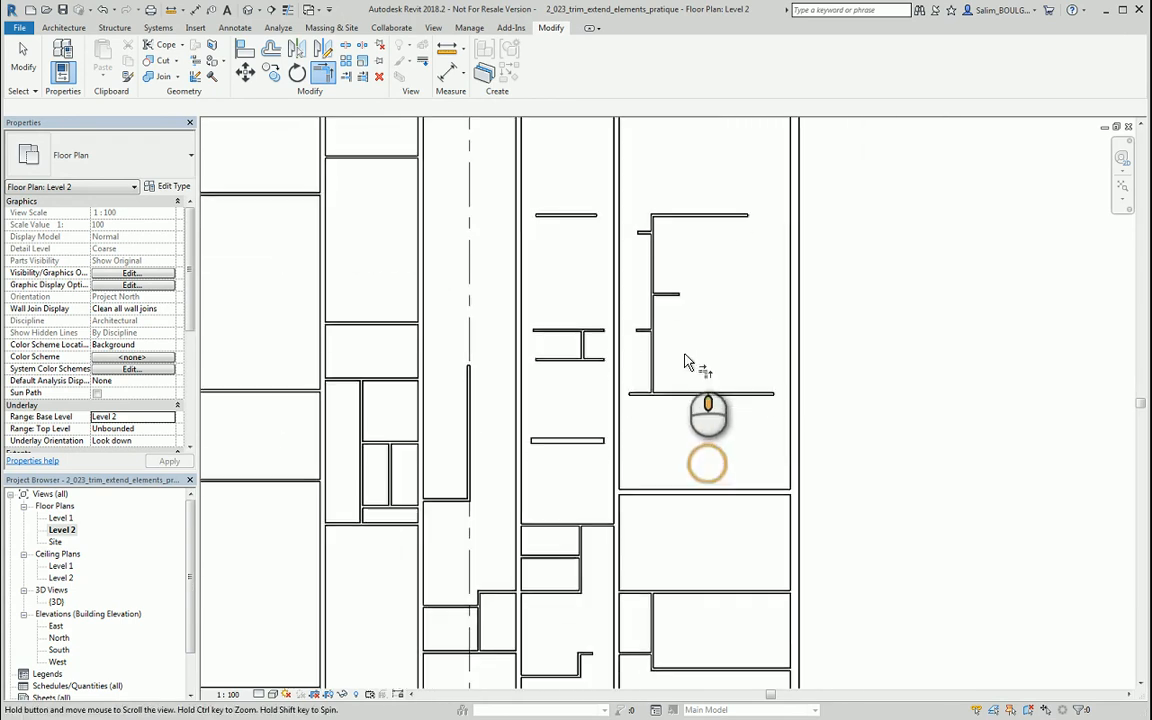
click(363, 78)
middle_drag(551, 272, 539, 357)
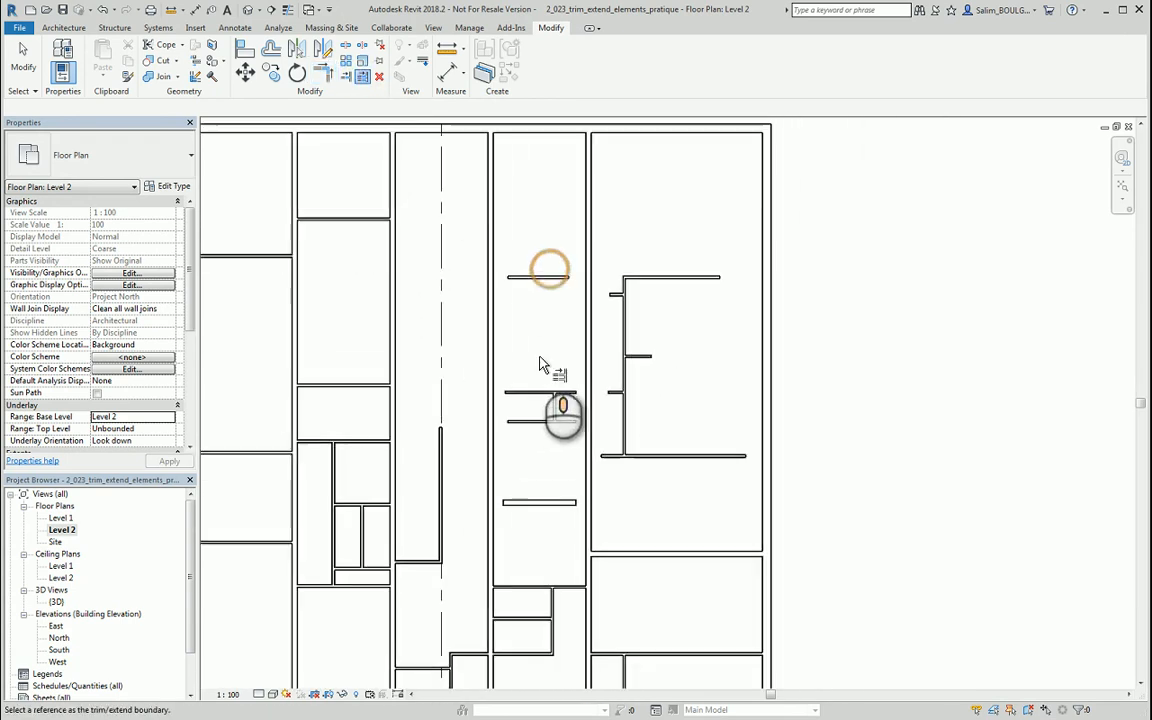
click(585, 366)
drag(567, 270, 563, 525)
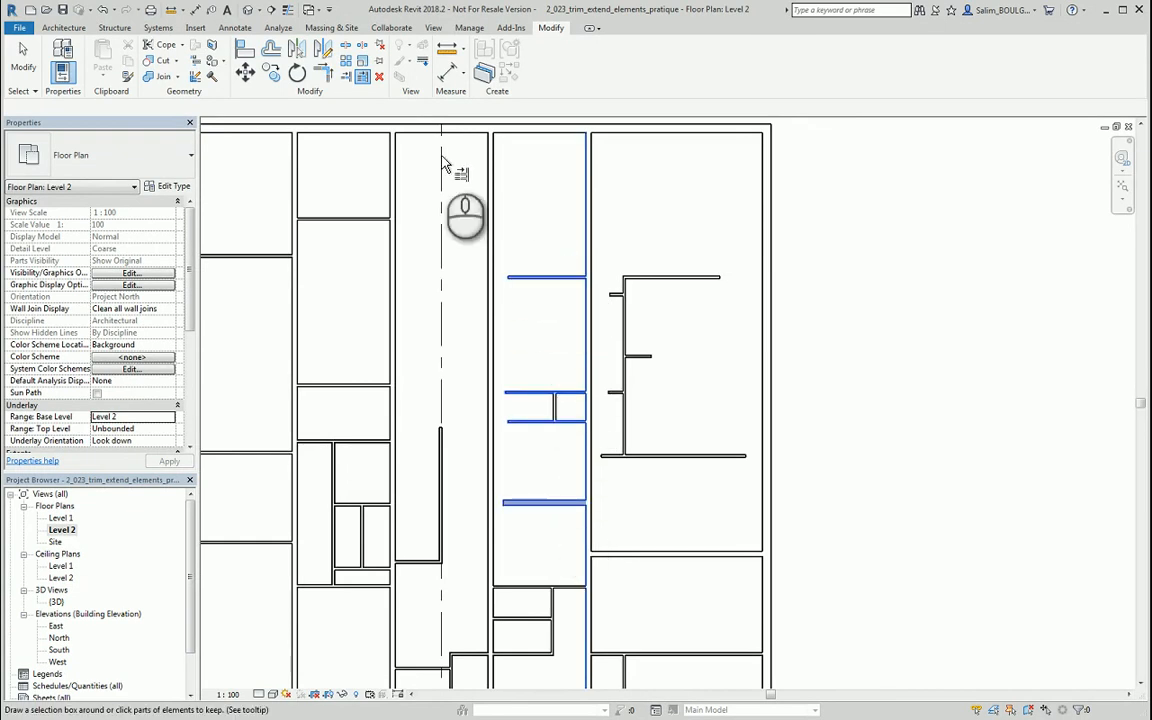
- Extend the left ends of the same four fourth-bay horizontal walls to the third vertical interior wall
click(345, 80)
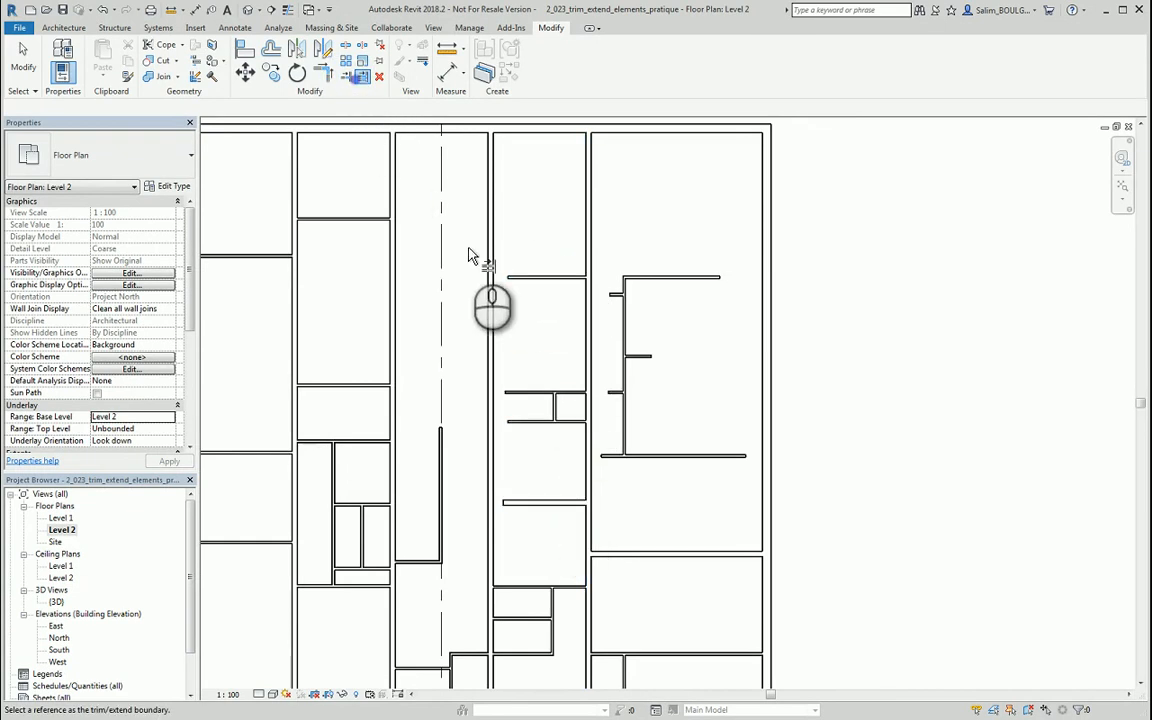
click(495, 297)
drag(527, 249, 509, 532)
- Extend the rightmost bay's two short left-hand stubs and the long horizontal partition below them to the fourth vertical interior wall
middle_drag(668, 383, 643, 339)
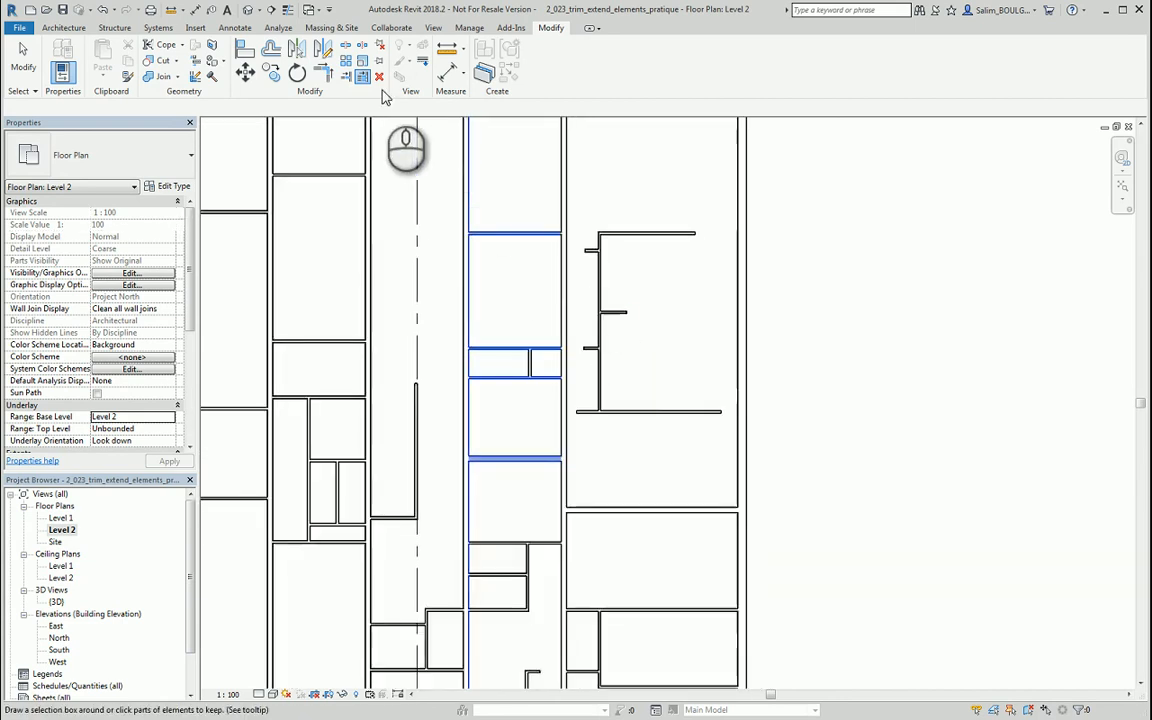
click(362, 78)
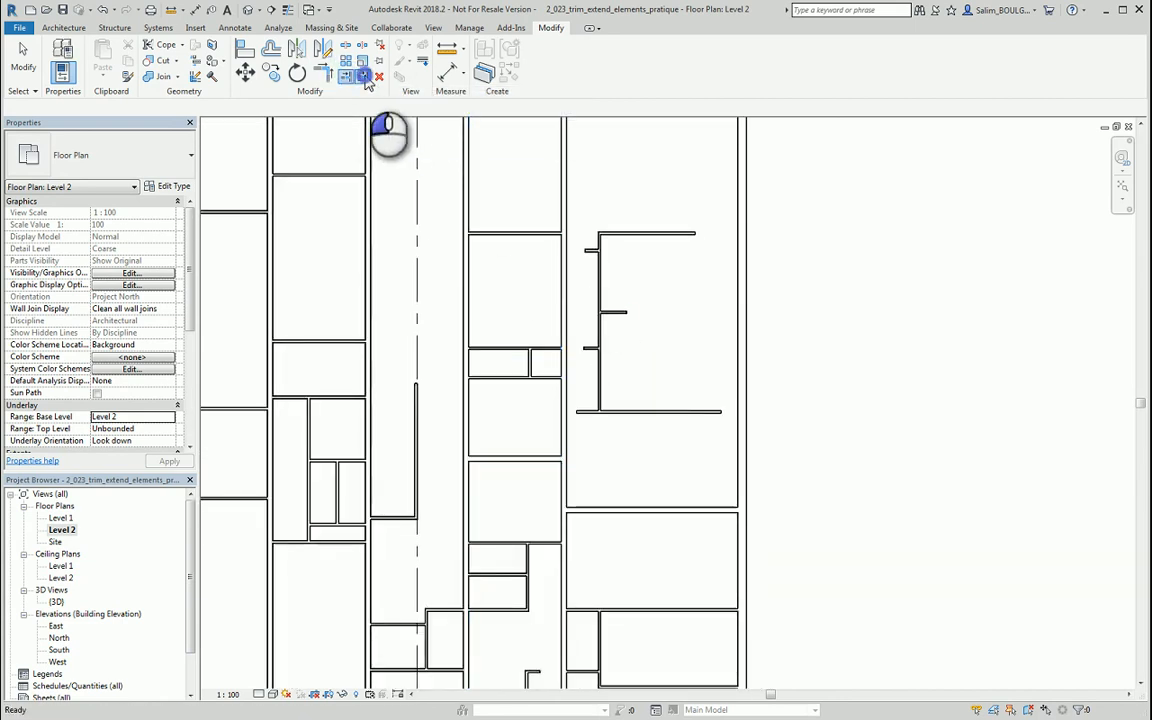
click(564, 263)
drag(589, 233, 580, 441)
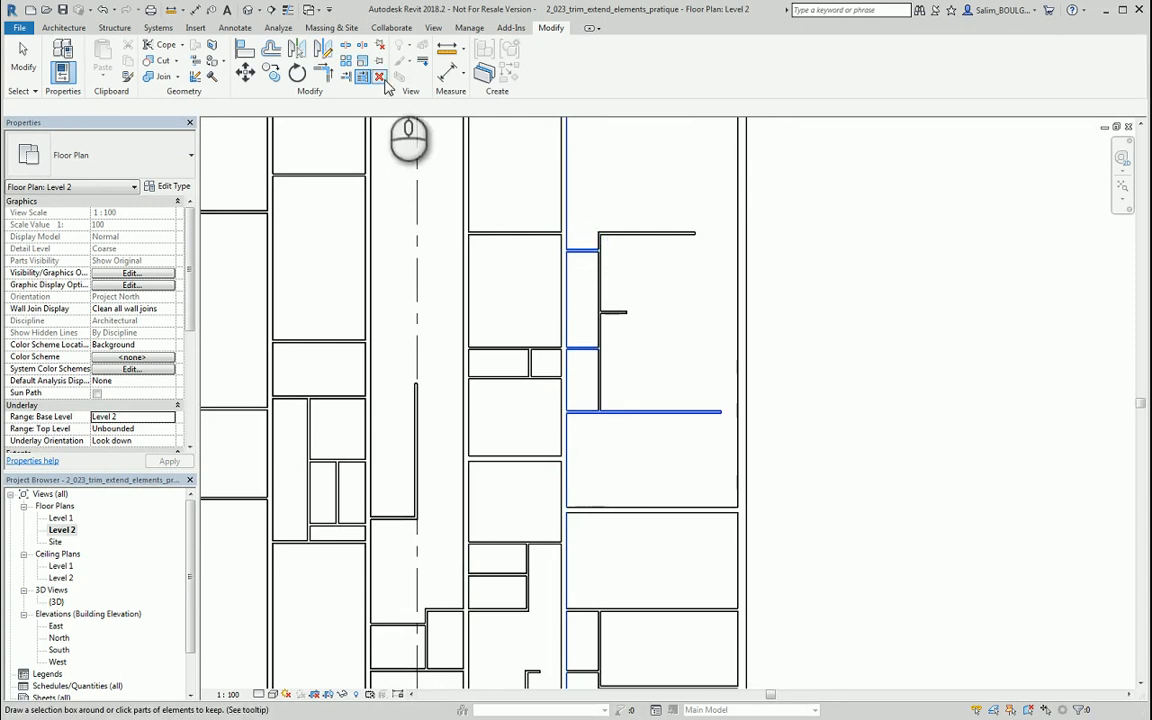
right_click(691, 297)
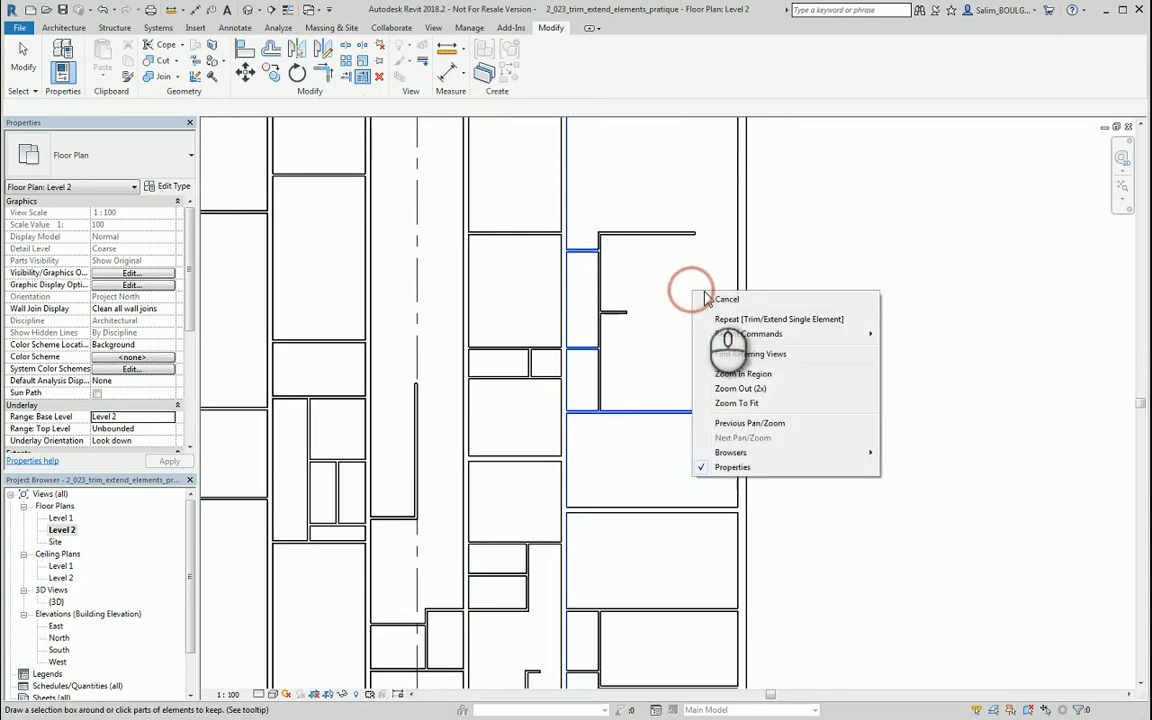
click(712, 298)
- Extend the upper, middle and lower horizontal partitions in the rightmost bay's upper part to the right exterior wall
click(362, 78)
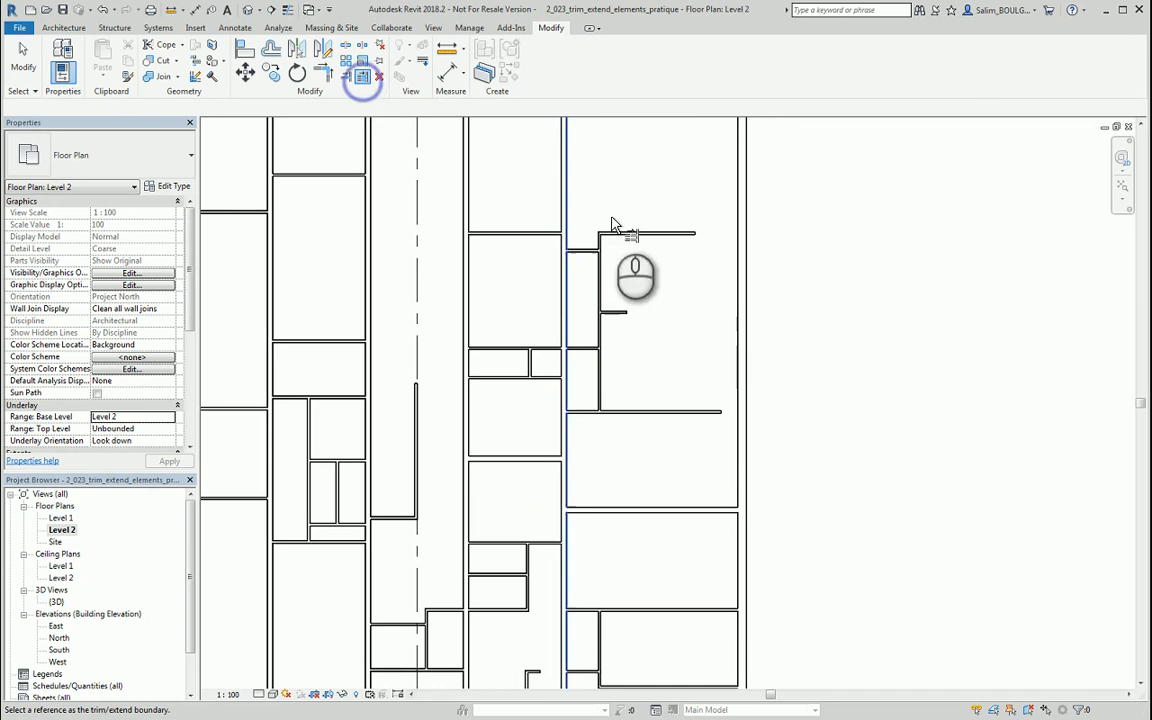
click(737, 318)
drag(712, 216, 684, 438)
click(622, 312)
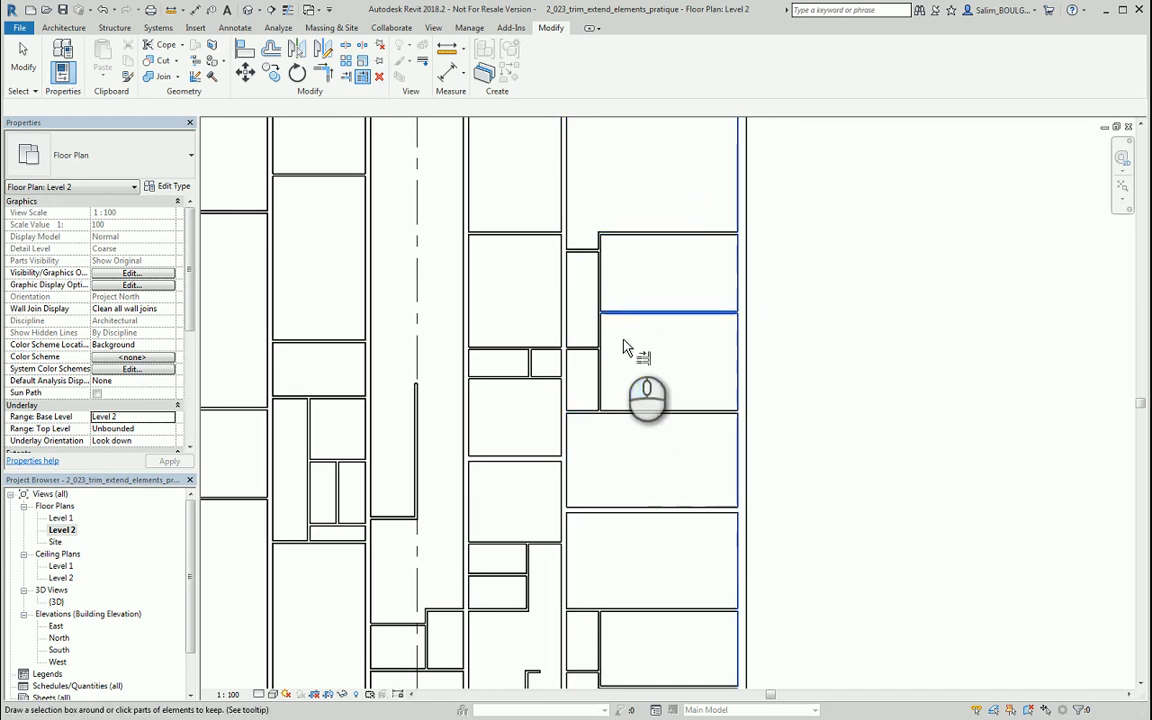
- Extend the short horizontal end of the fourth bay's lower stepped partition to the fourth vertical interior wall
scroll(716, 480, down, 4)
scroll(797, 470, up, 5)
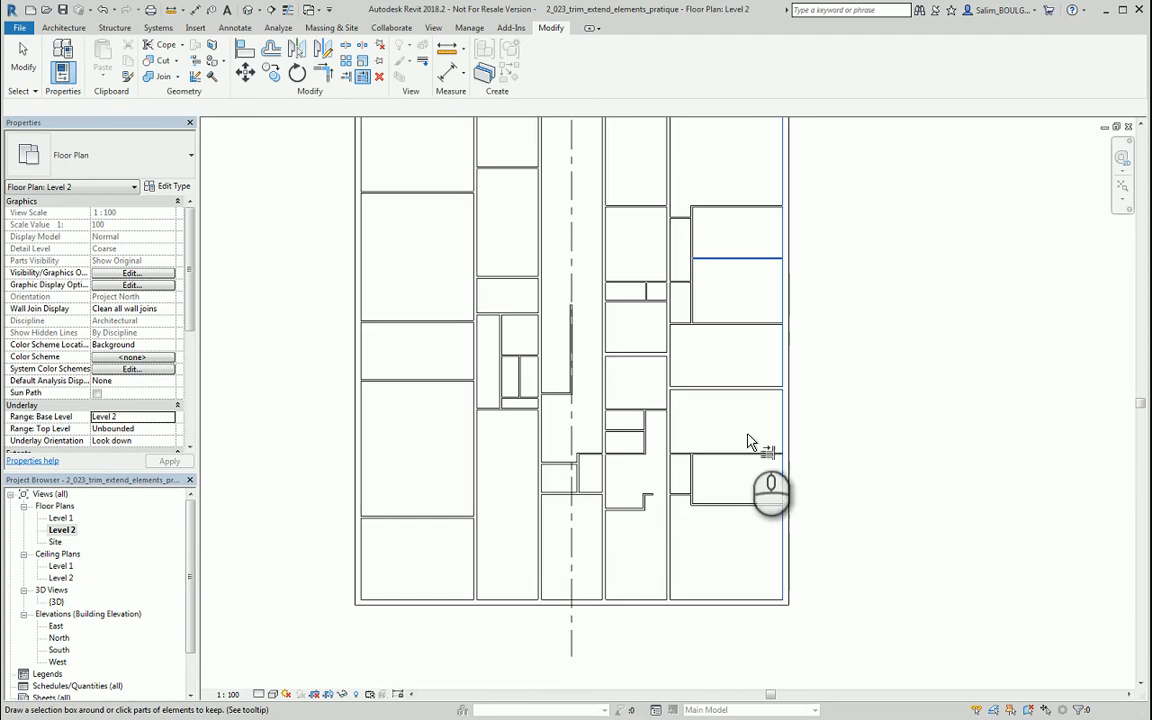
click(675, 517)
click(346, 80)
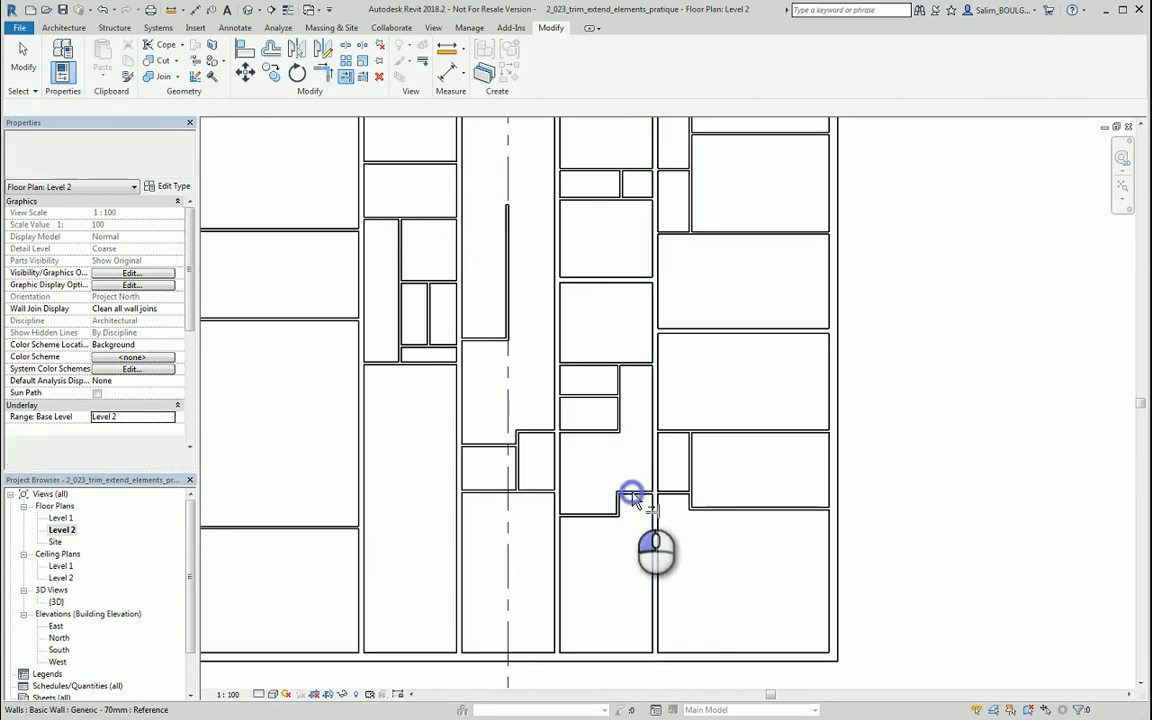
scroll(700, 490, down, 3)
middle_drag(807, 474, 793, 468)
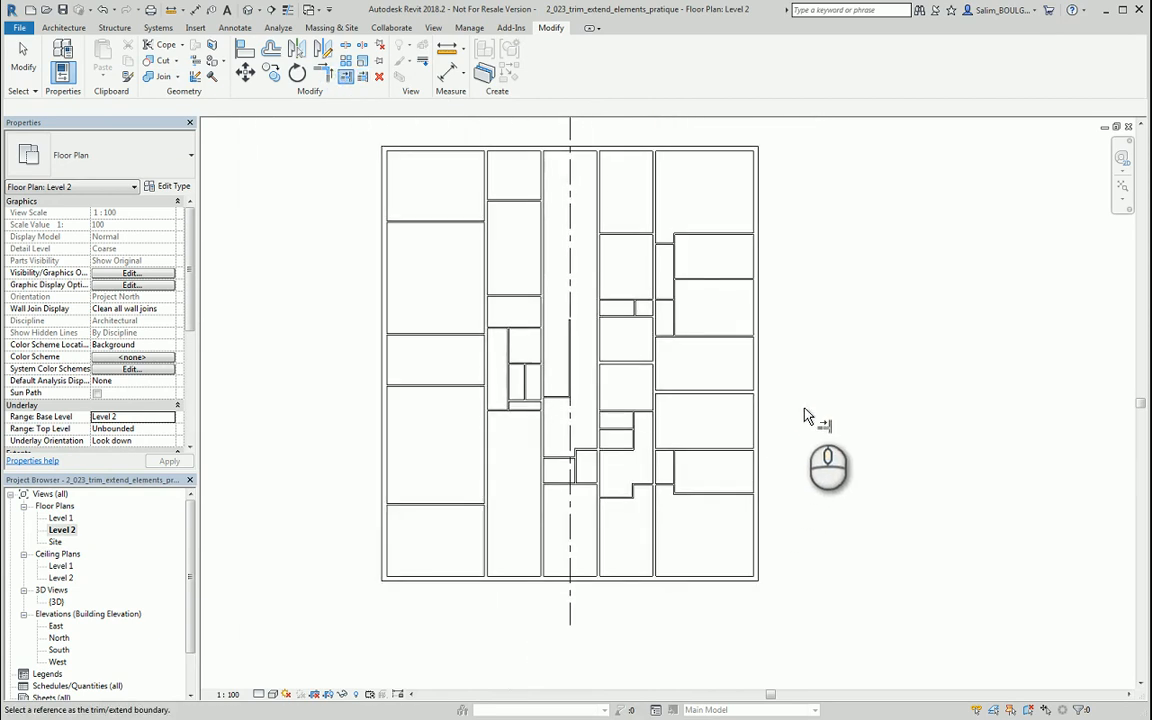
click(1122, 186)
right_click(966, 251)
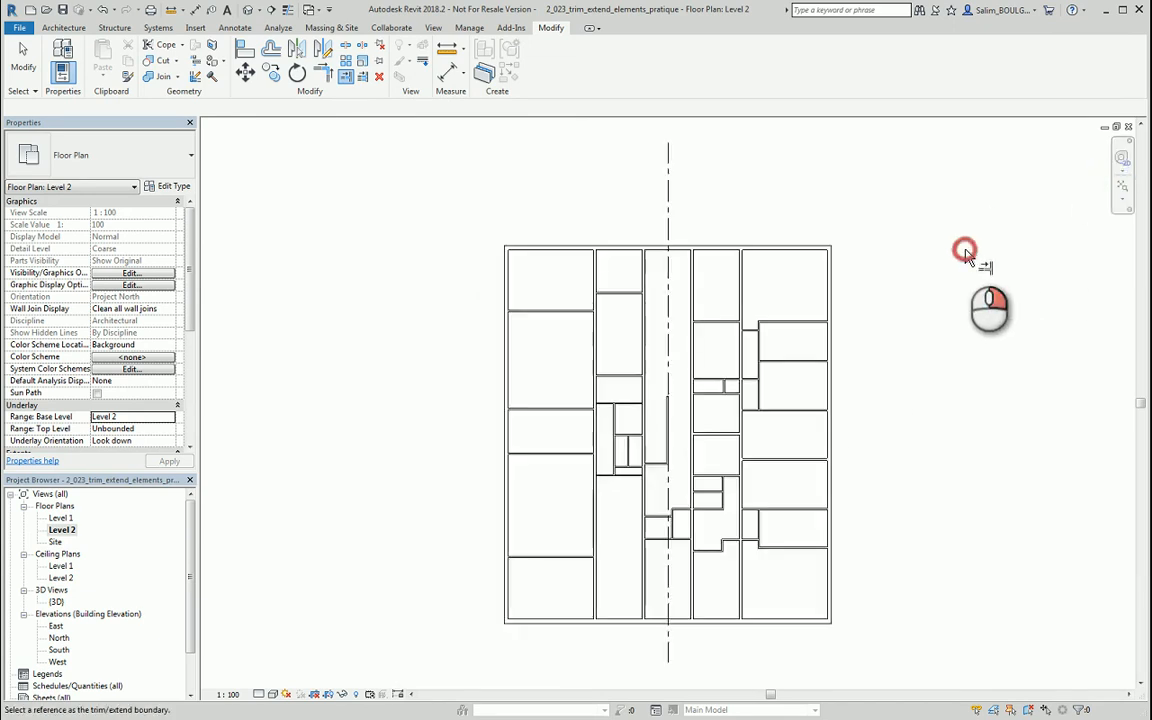